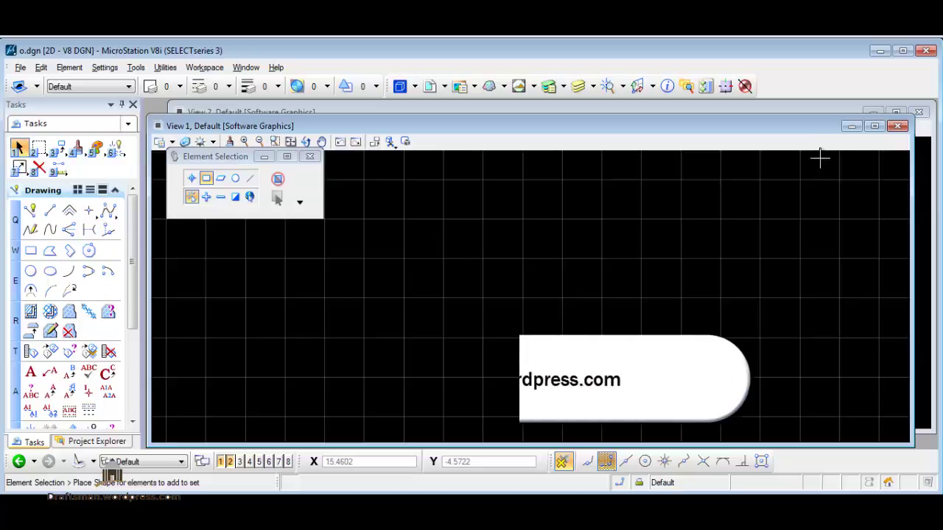
Maximize View 1 and draw a four-vertex, tapered U-shaped open SmartLine
left_click(874, 127)
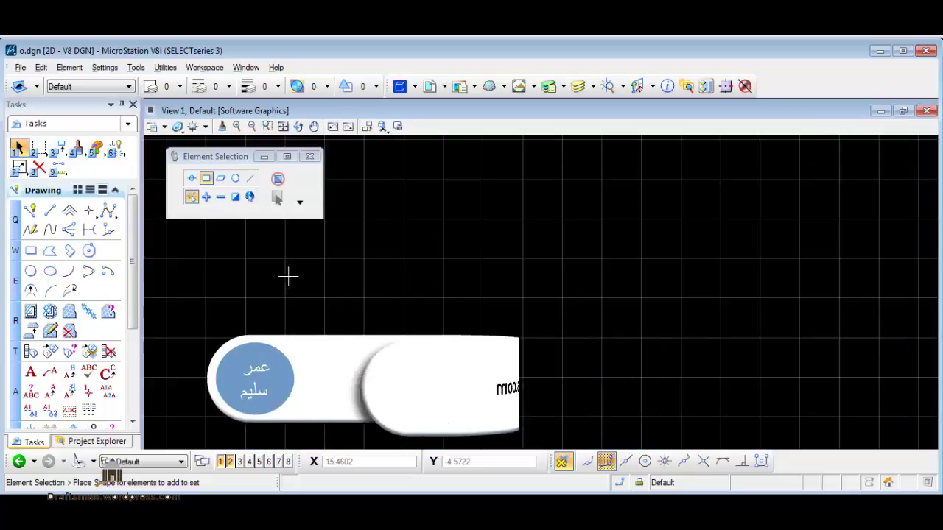
left_click(31, 211)
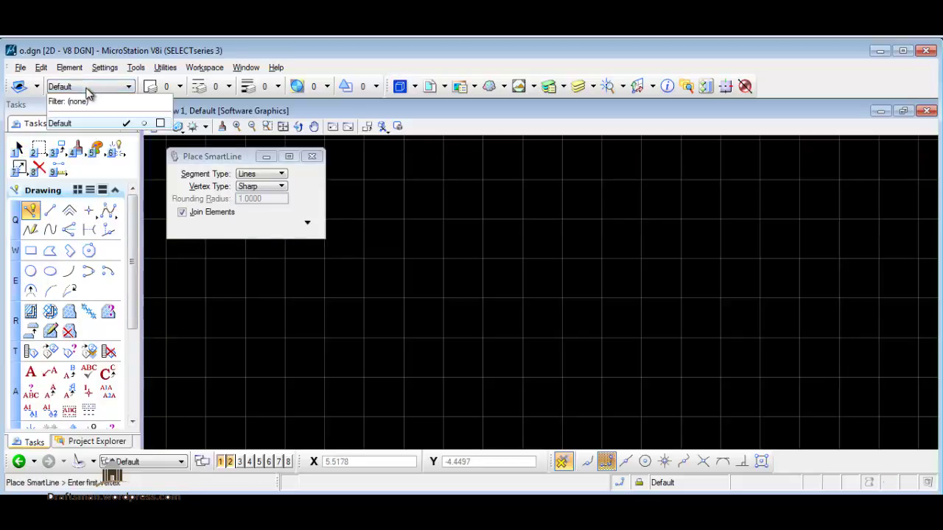
left_click(413, 162)
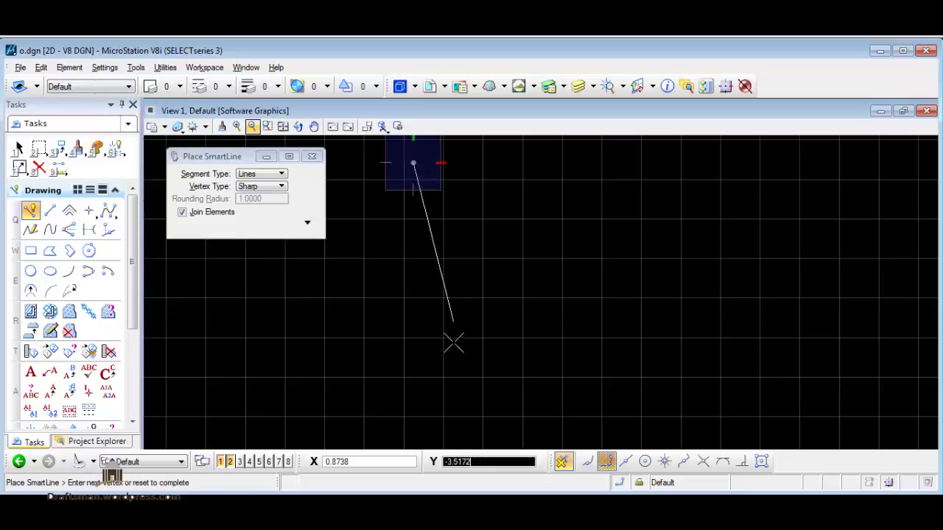
left_click(449, 393)
left_click(698, 396)
left_click(711, 232)
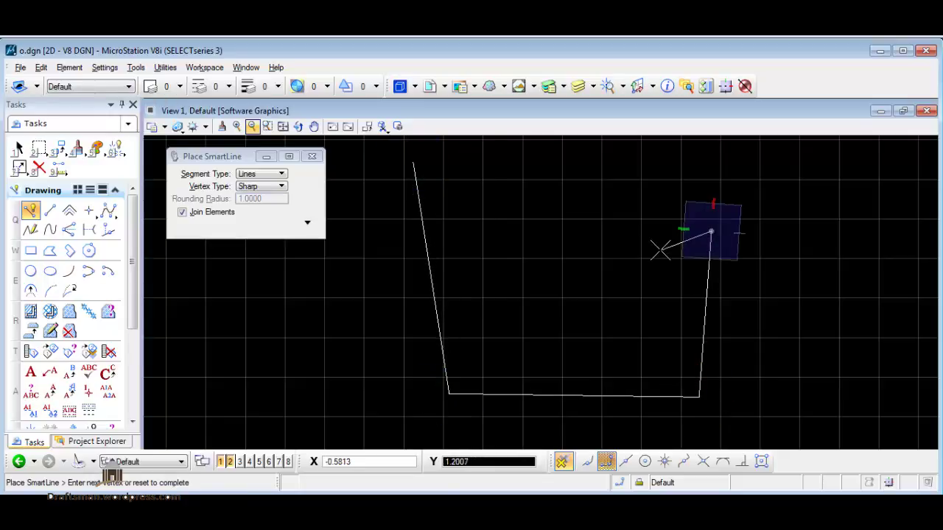
right_click(482, 198)
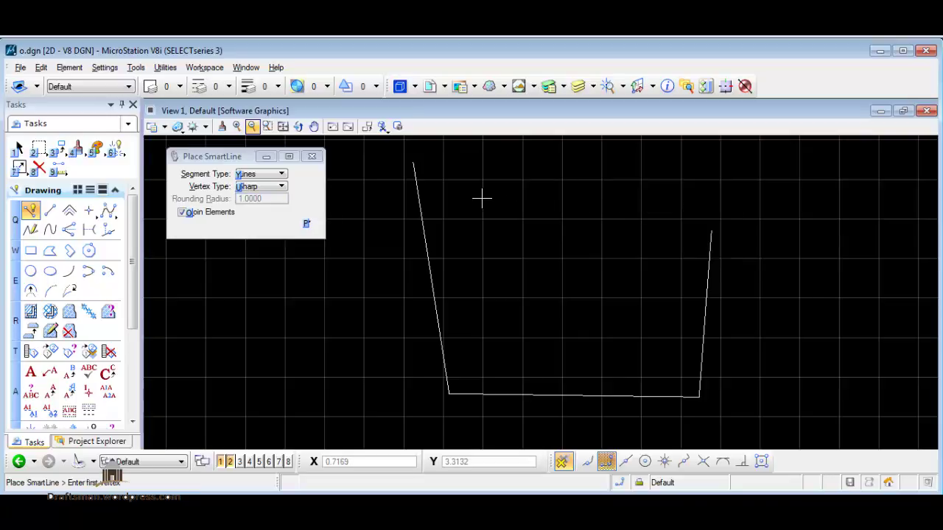
middle_click_drag(613, 278, 544, 265)
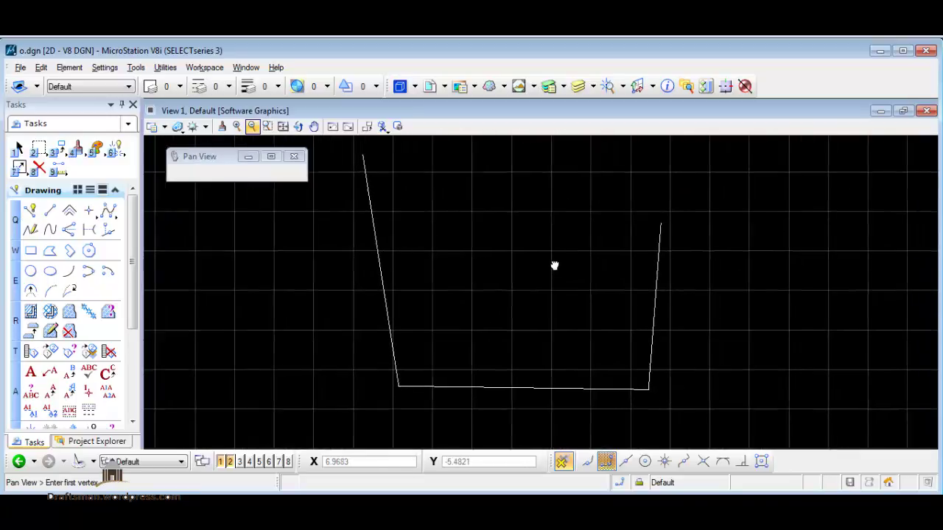
Create a new level named WALL in the Level Manager
left_click(549, 92)
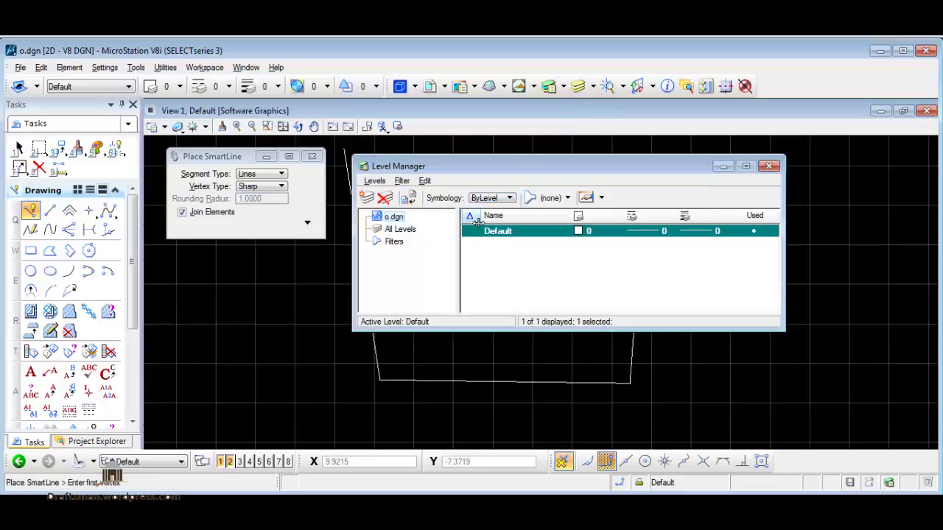
left_click(366, 199)
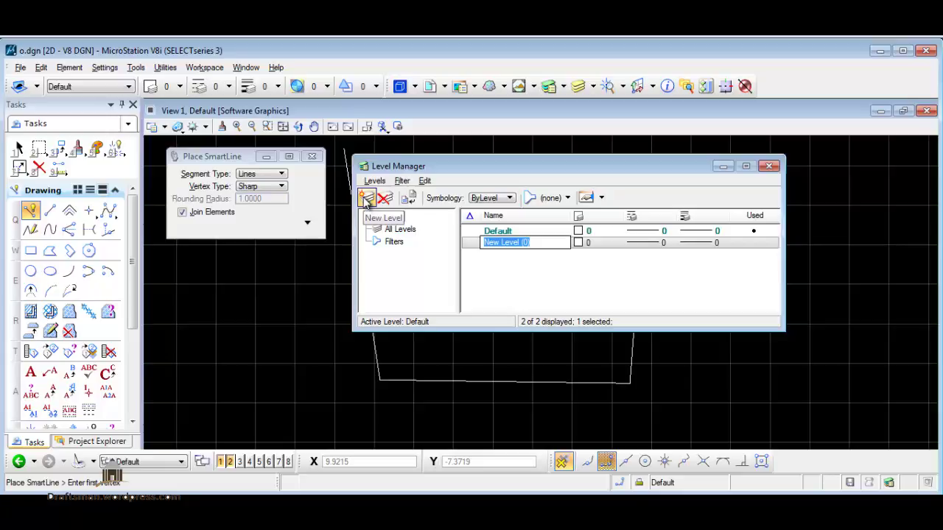
type("WALL")
key("Return")
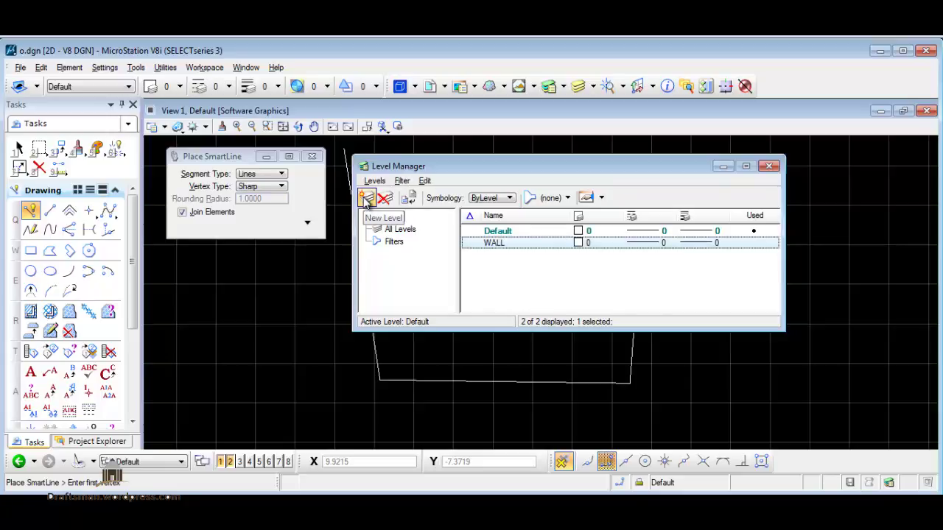
Give WALL colour 2, line style 5 and weight 7, then add another level
left_click(579, 243)
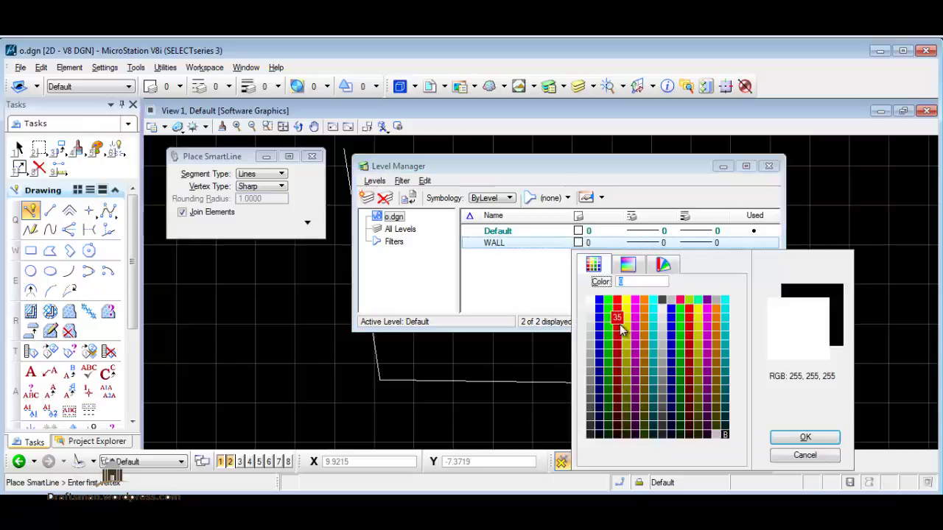
double_click(623, 296)
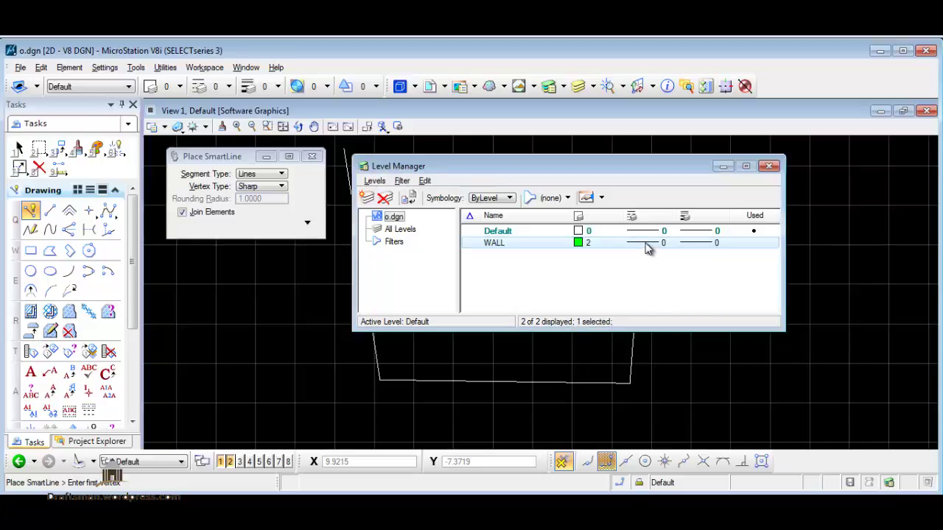
left_click(645, 247)
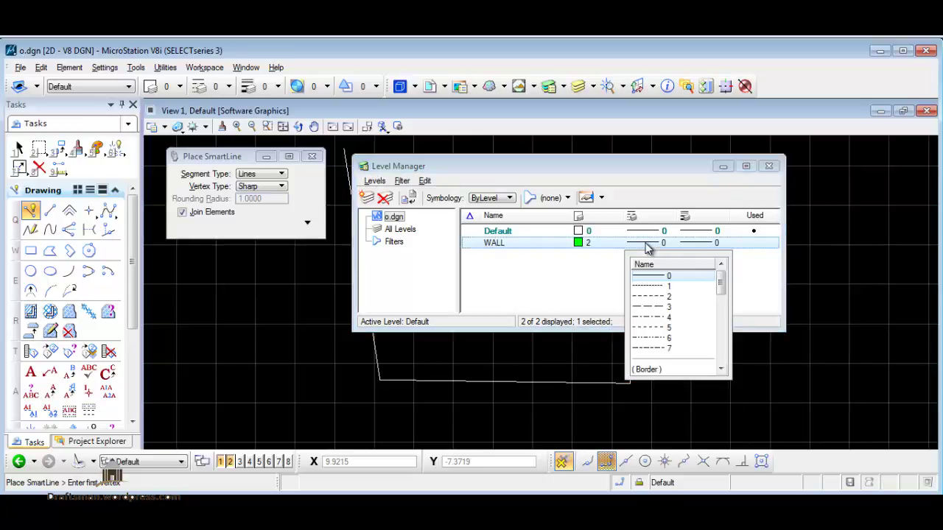
left_click(669, 330)
left_click(705, 249)
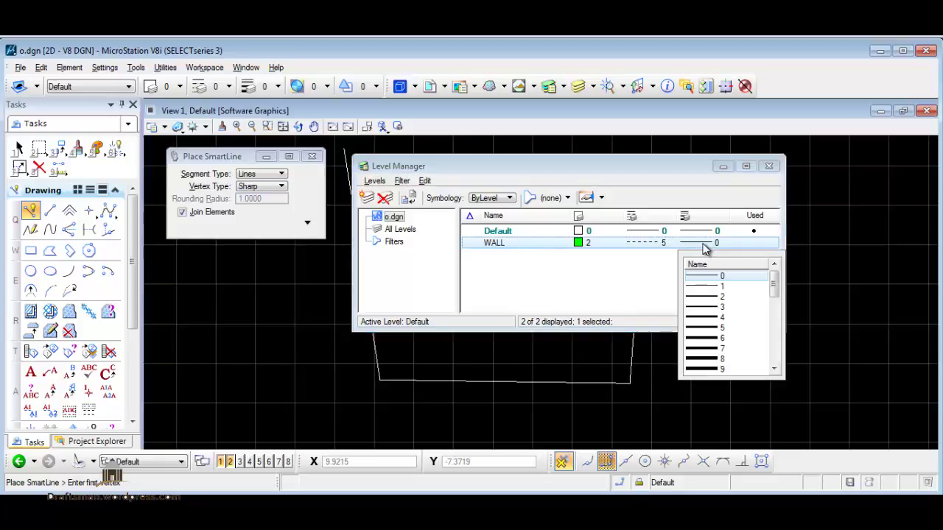
left_click(711, 349)
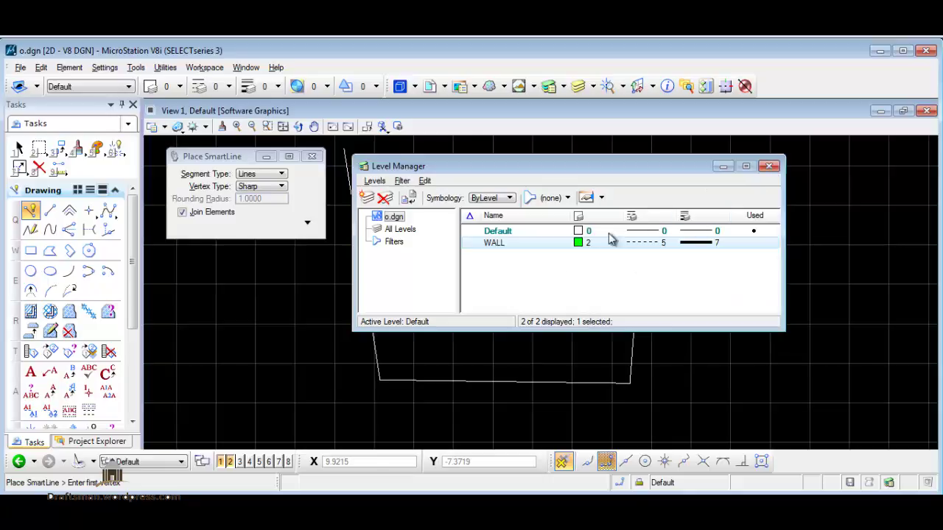
left_click(368, 198)
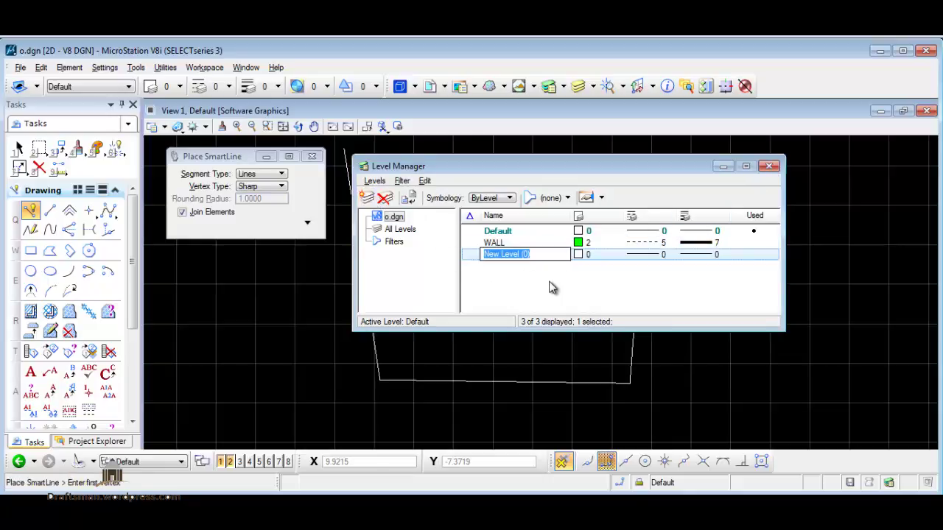
Name the new level DOOR with colour 19, style 1 and weight 9, then close Level Manager
type("DOOR")
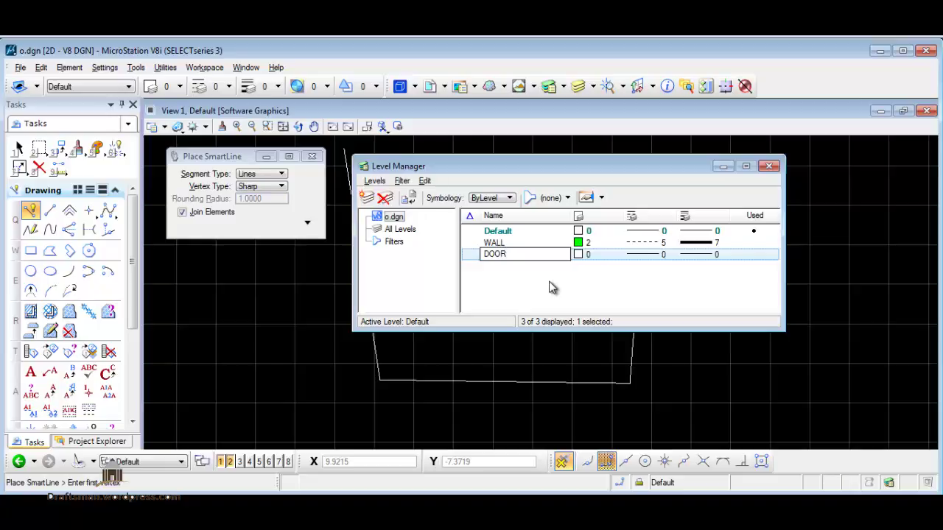
key("Return")
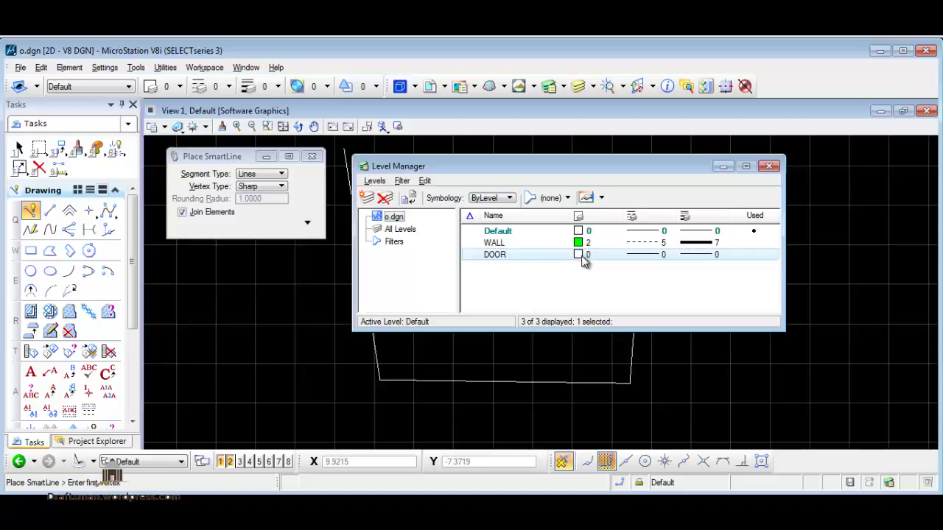
left_click(579, 254)
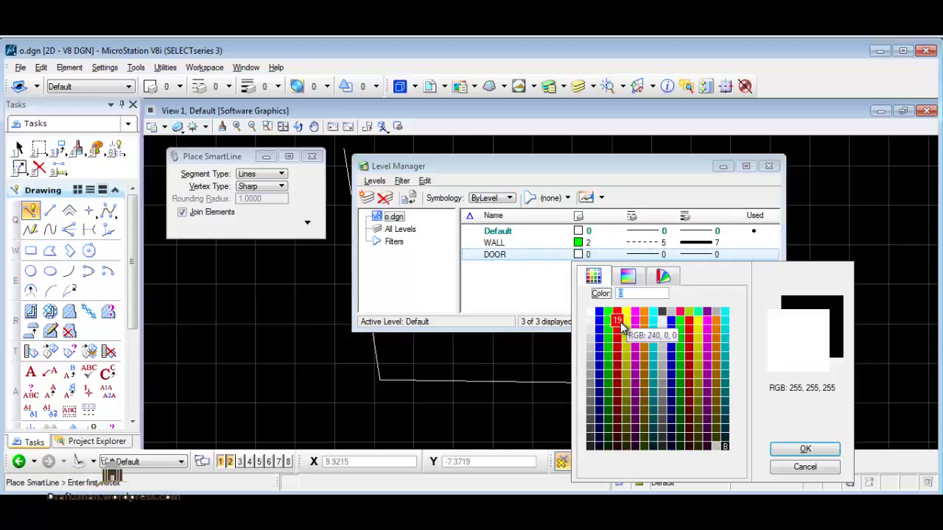
left_click(620, 324)
left_click(656, 258)
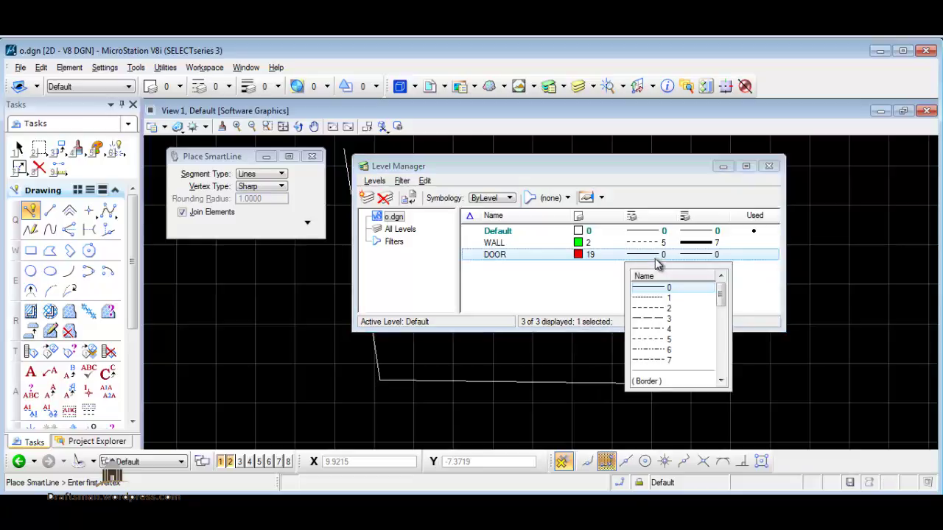
left_click(665, 296)
left_click(696, 255)
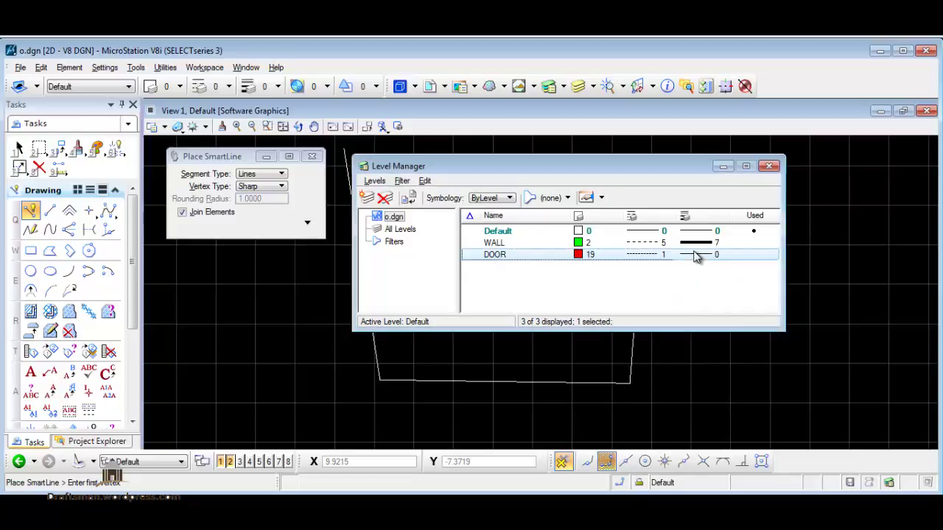
left_click(726, 381)
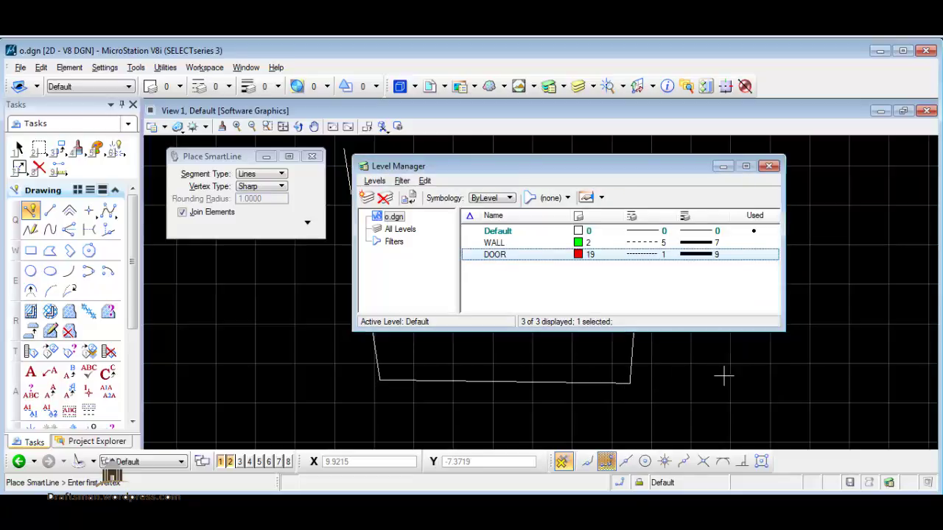
left_click(768, 168)
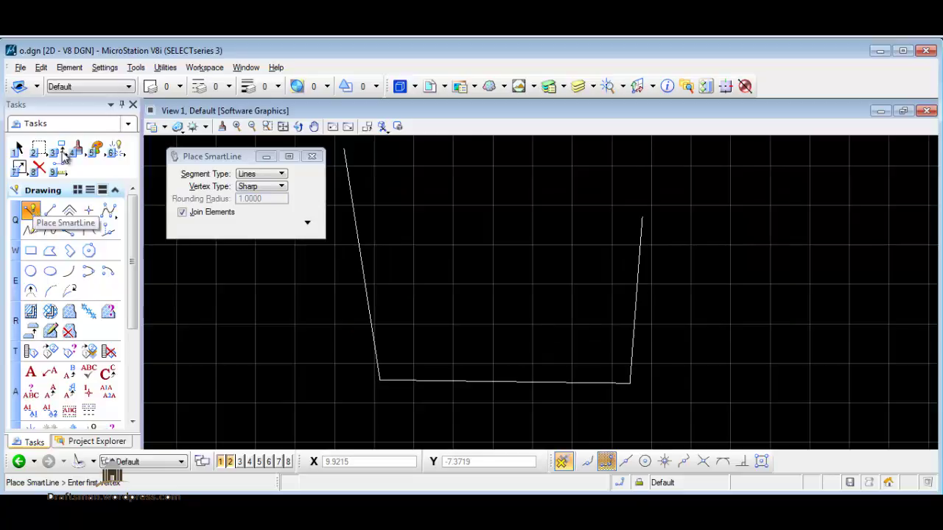
Make WALL active and draw a three-sided SmartLine wall over the white line
left_click(87, 90)
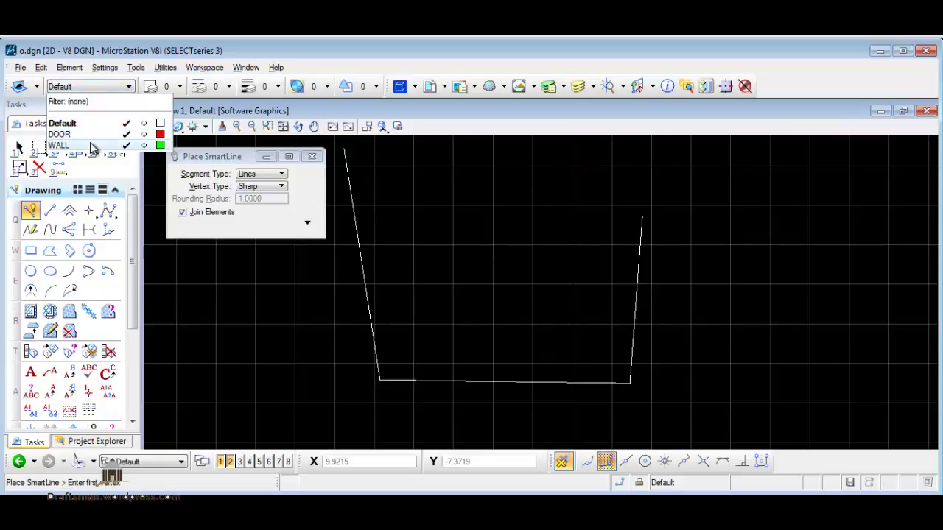
left_click(90, 146)
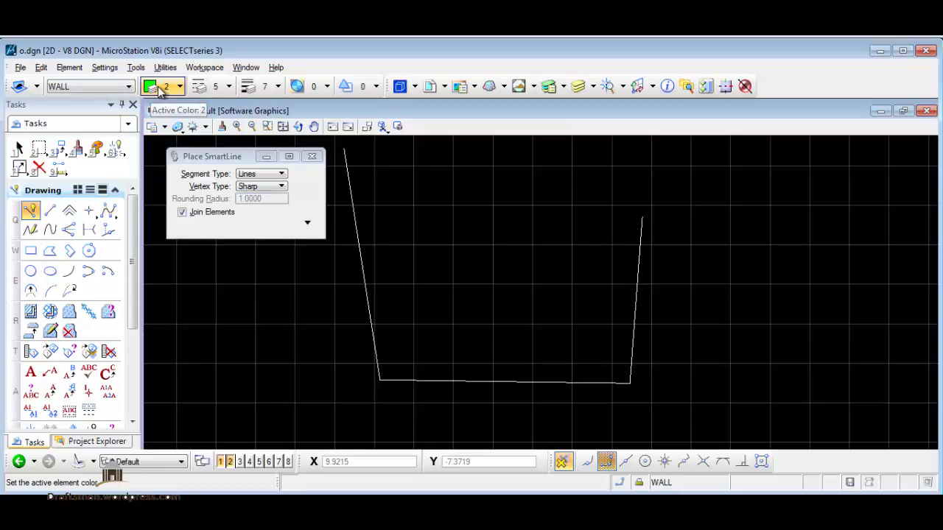
left_click(49, 211)
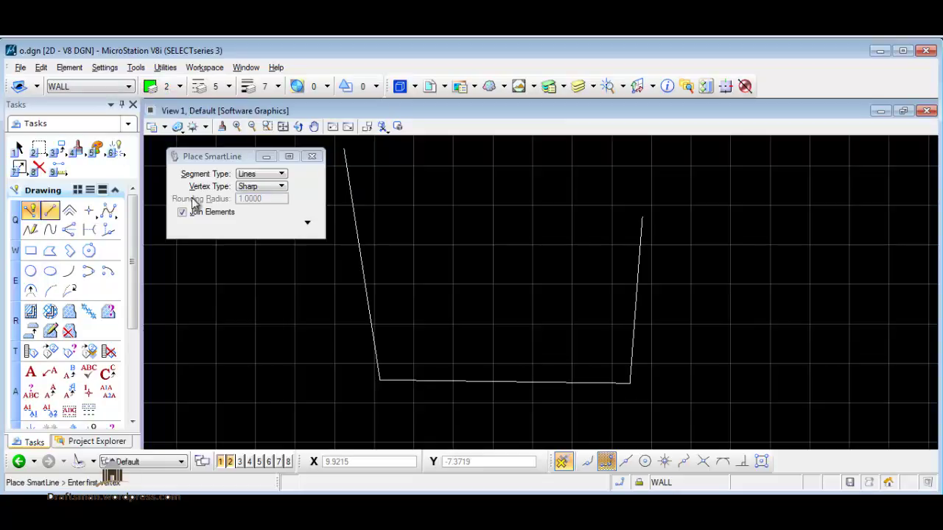
left_click(493, 331)
left_click(502, 170)
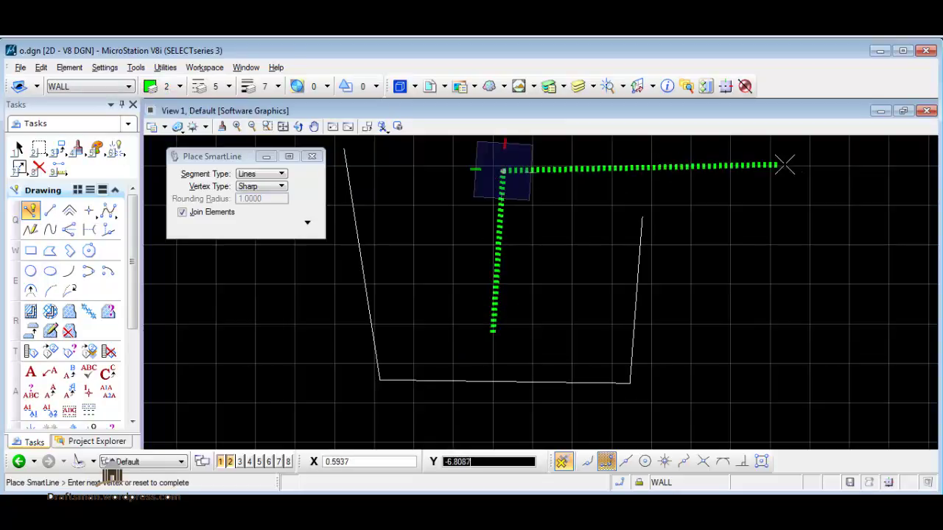
left_click(806, 163)
left_click(840, 404)
right_click(646, 440)
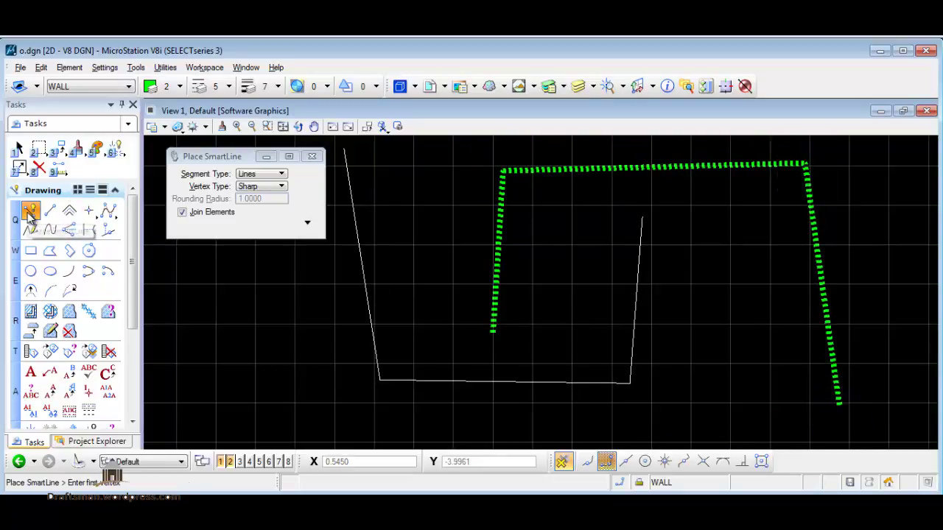
Set the active colour to 23, line style to (Center) and weight to 3
left_click(175, 87)
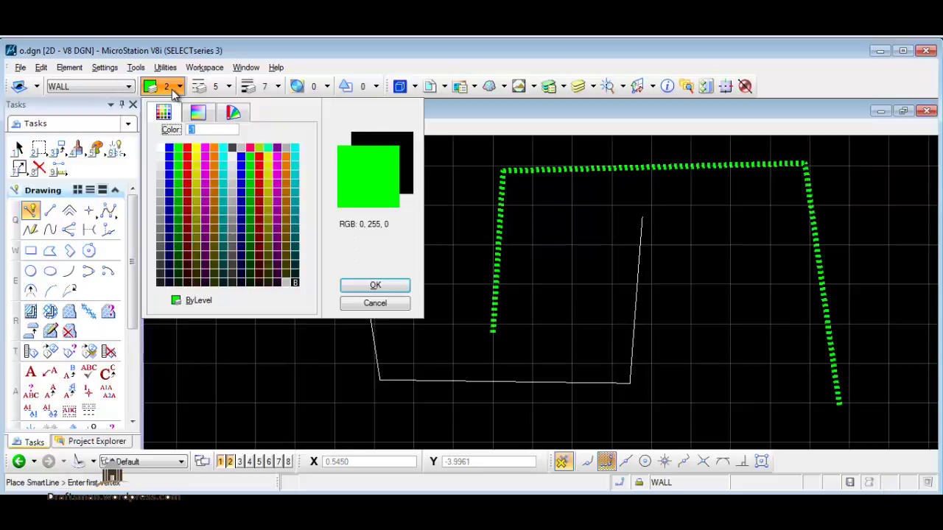
left_click(223, 158)
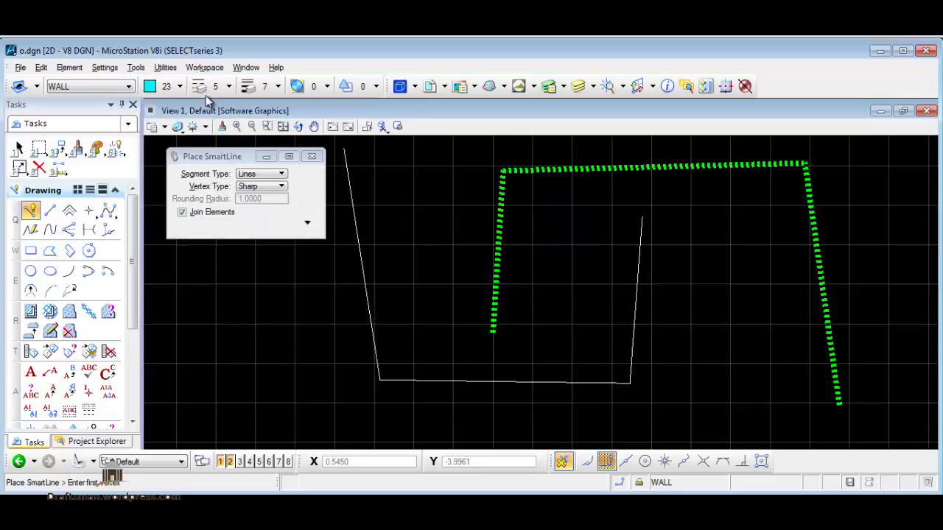
left_click(224, 87)
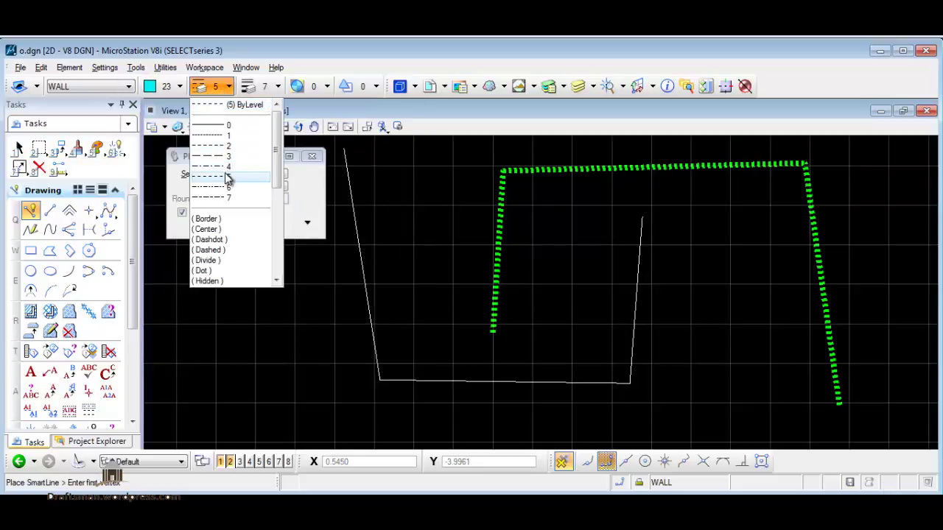
left_click(221, 229)
left_click(261, 87)
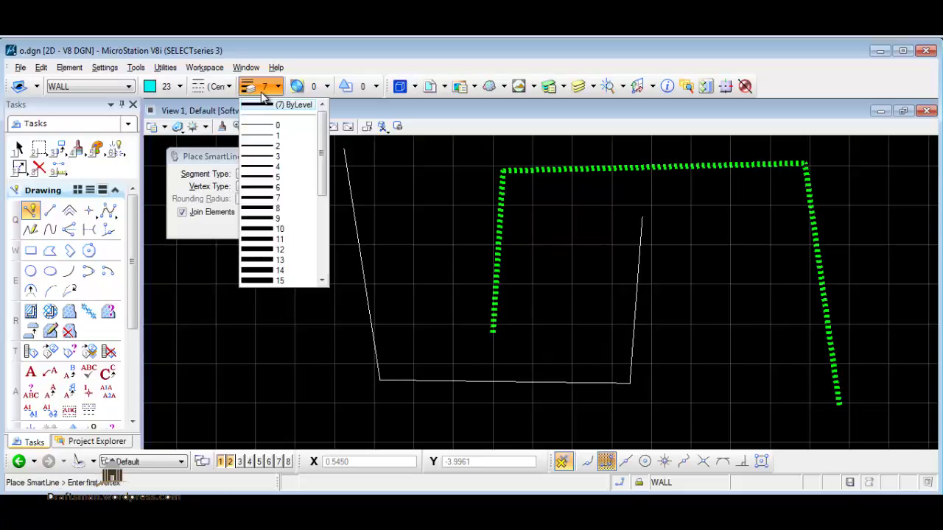
left_click(276, 156)
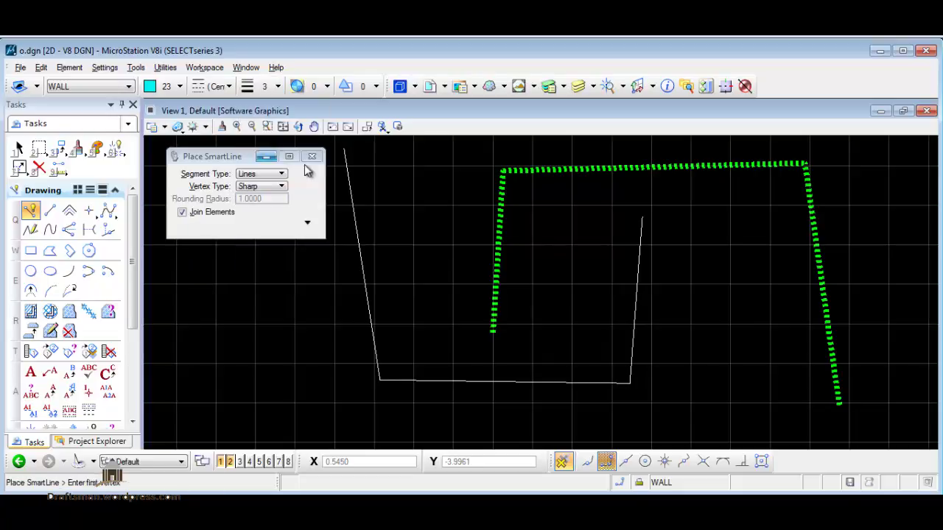
Draw a multi-vertex cyan SmartLine inside and beneath the green wall
left_click(589, 345)
left_click(605, 190)
left_click(763, 206)
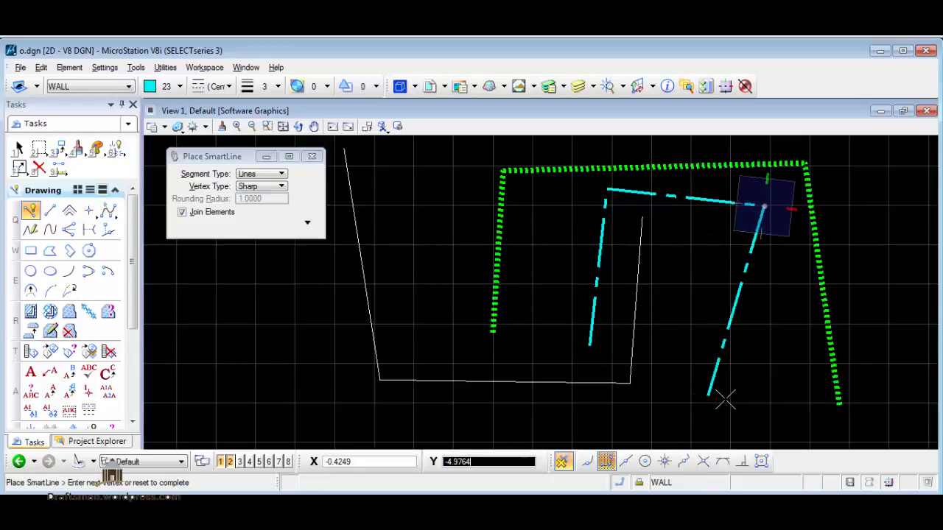
left_click(727, 402)
left_click(462, 424)
left_click(234, 384)
right_click(243, 365)
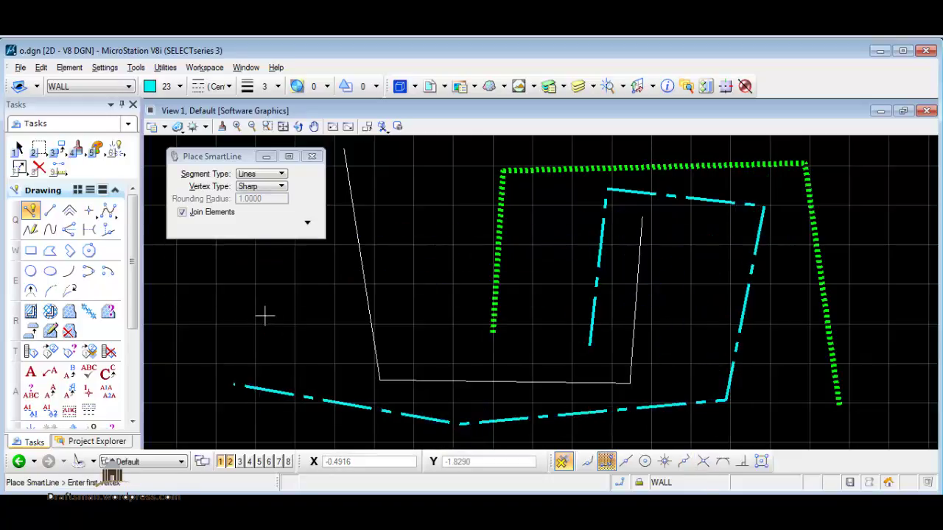
middle_click_drag(630, 228, 611, 225)
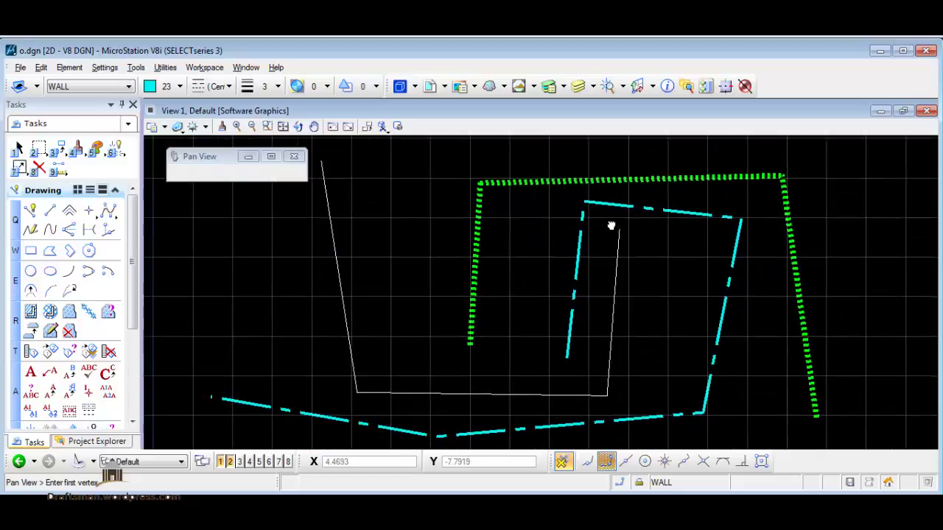
scroll(493, 194, "down", 2)
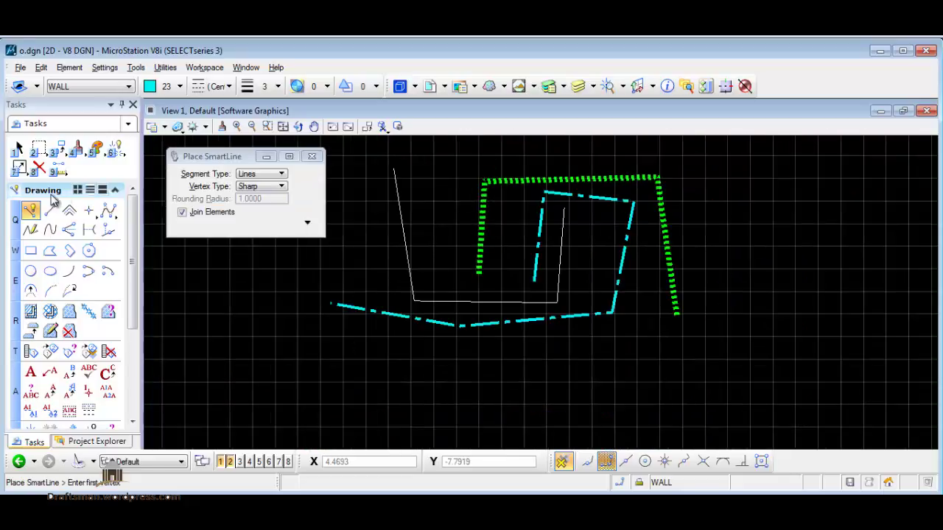
left_click(89, 251)
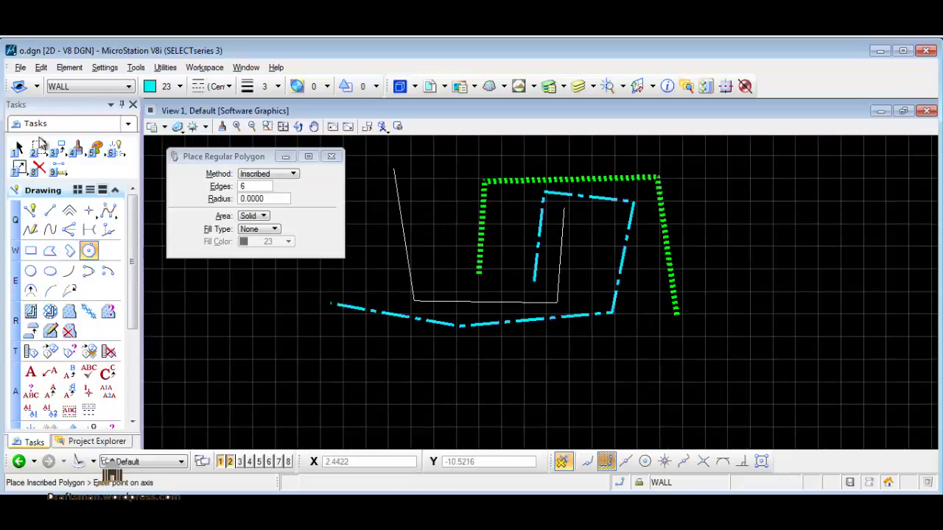
Make DOOR active and place a six-sided polygon centred at the cyan line's left end
left_click(73, 87)
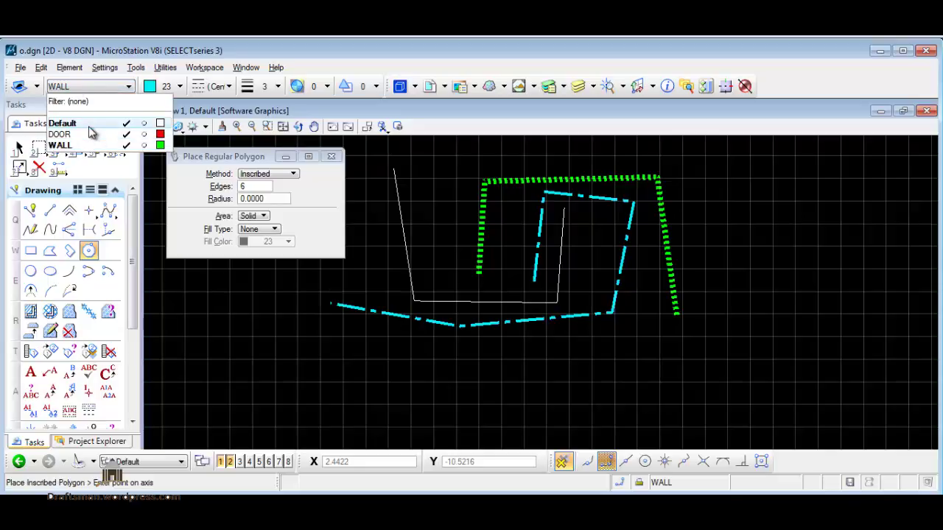
left_click(73, 134)
left_click(330, 303)
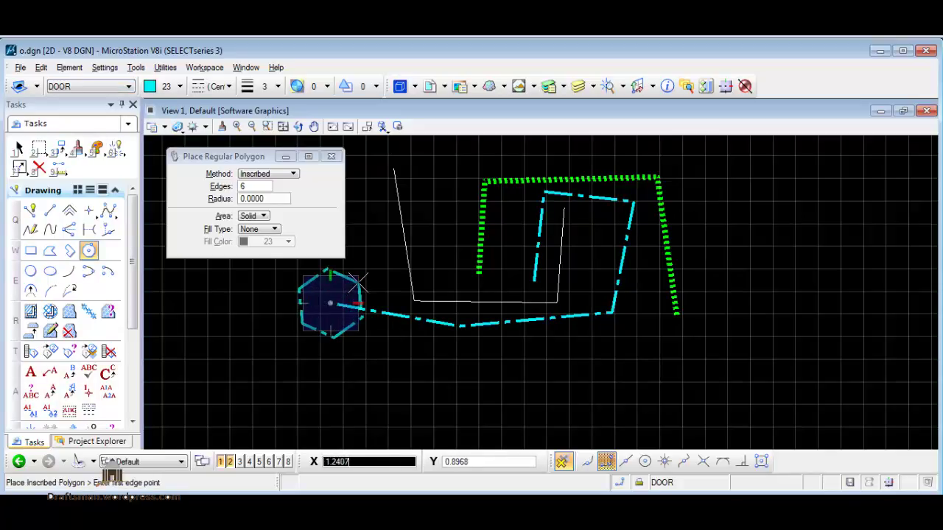
left_click(360, 282)
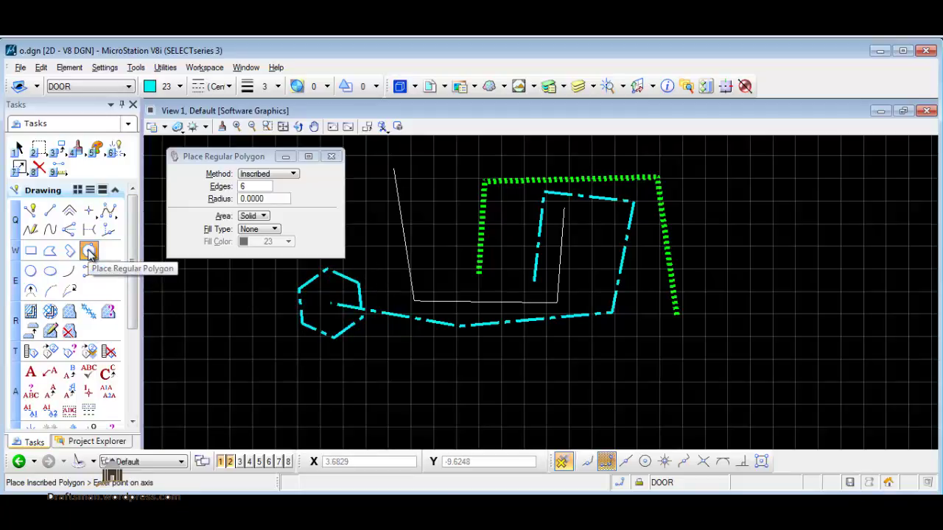
Place an 80-edge polygon below the cyan line's right end and re-centre the drawing
left_click(234, 185)
type("80")
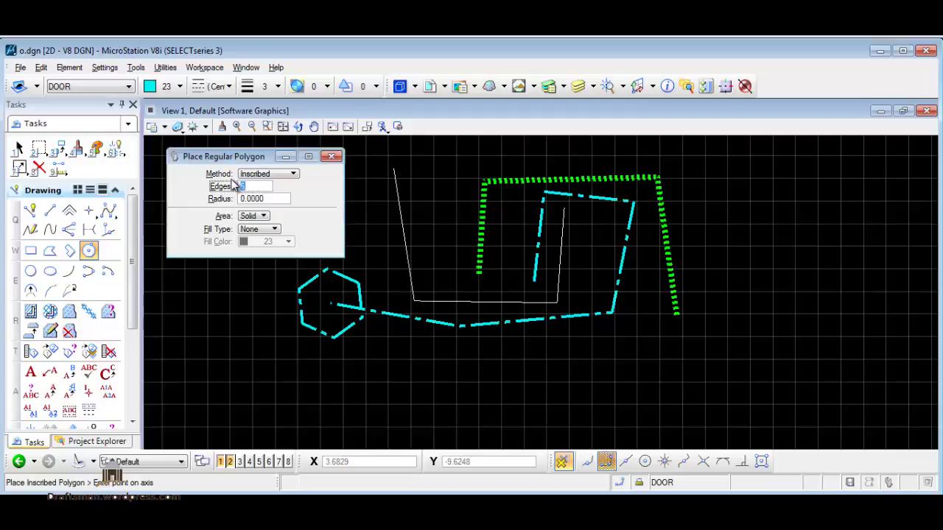
left_click(607, 383)
scroll(673, 394, "up", 3)
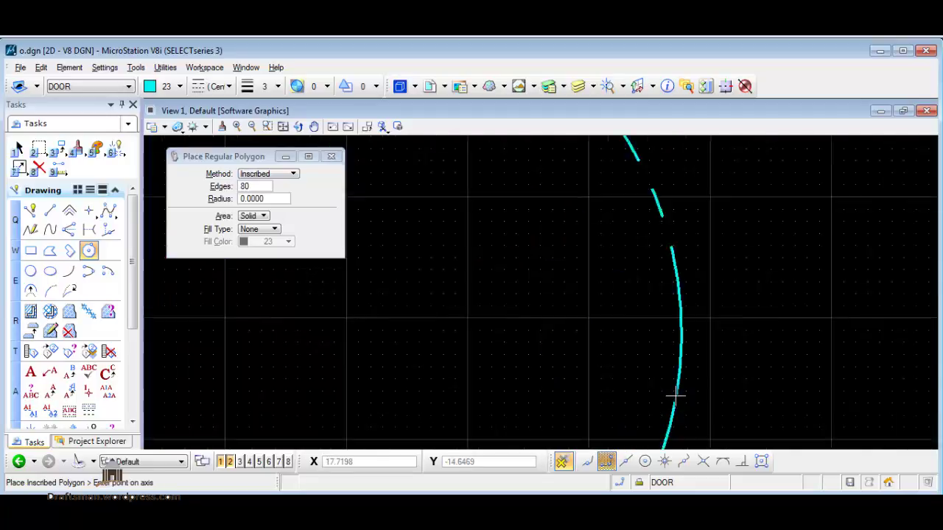
scroll(674, 396, "up", 2)
scroll(703, 331, "down", 2)
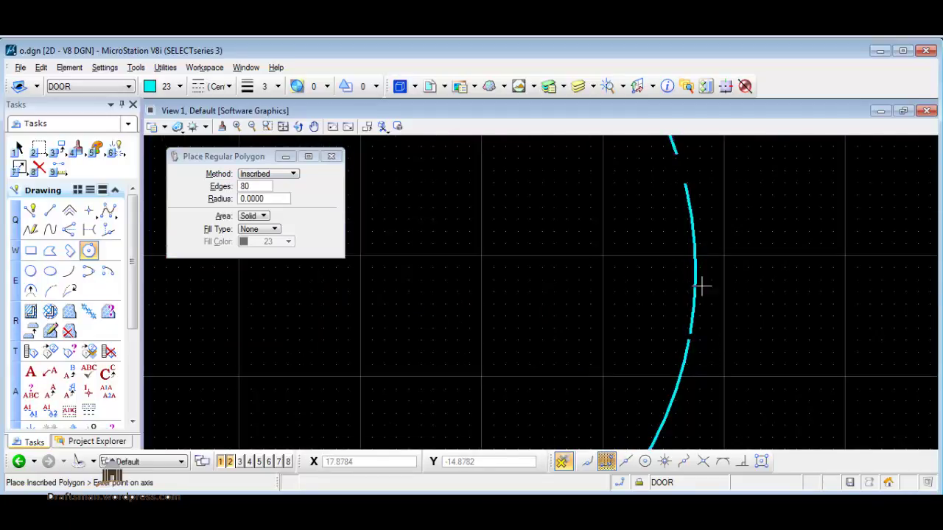
scroll(701, 287, "down", 1)
scroll(710, 251, "down", 2)
scroll(695, 269, "down", 3)
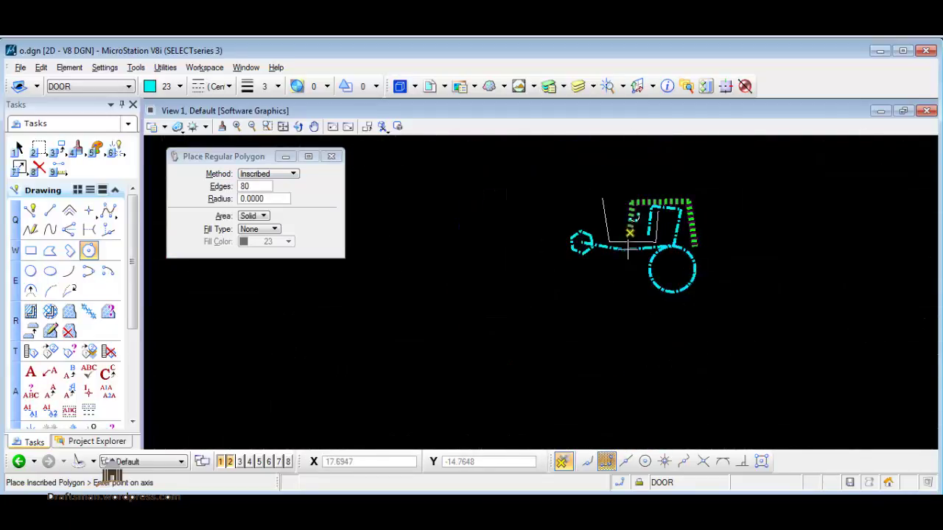
scroll(455, 322, "down", 5)
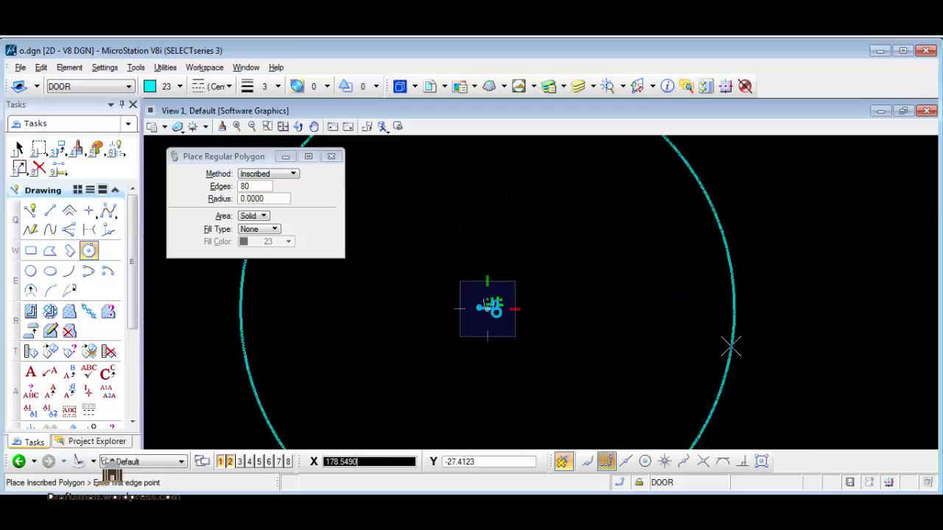
scroll(746, 295, "up", 5)
scroll(747, 295, "down", 3)
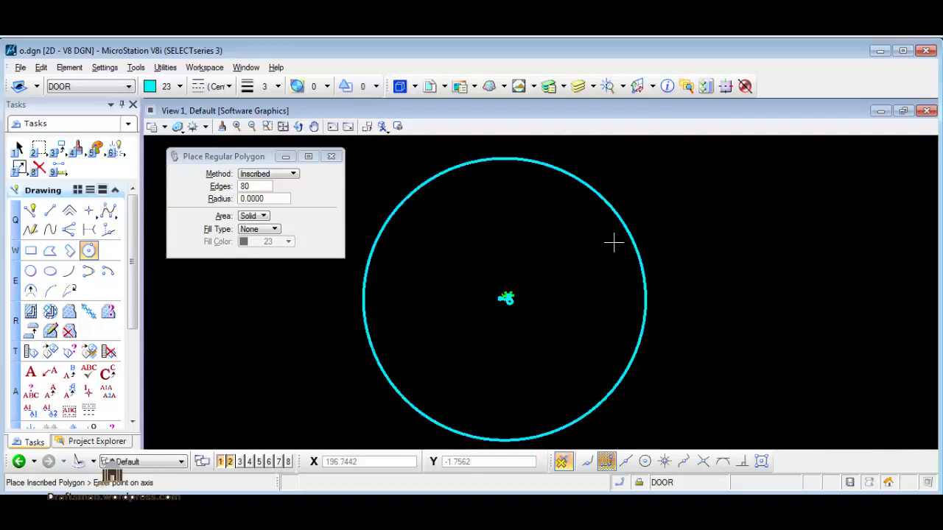
scroll(503, 299, "up", 5)
middle_click_drag(503, 299, 543, 196)
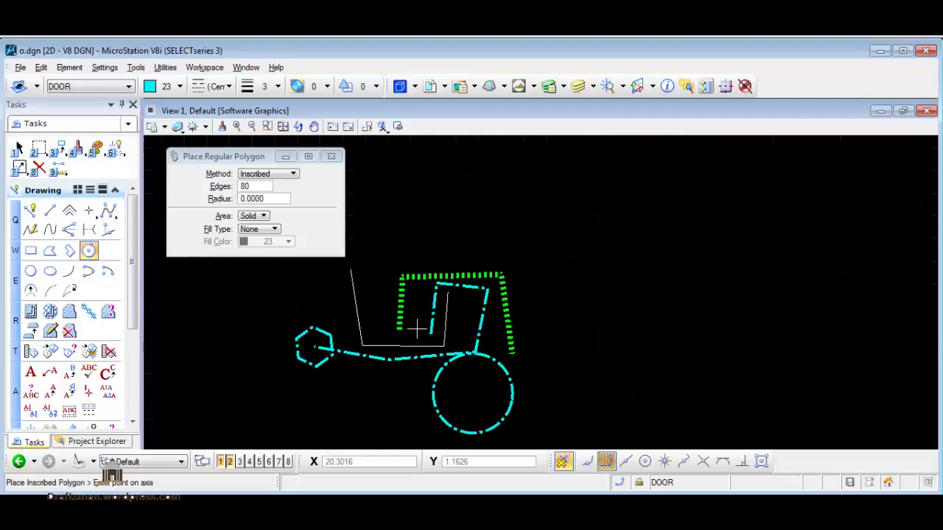
scroll(512, 279, "up", 2)
middle_click_drag(471, 302, 512, 280)
right_click(512, 279)
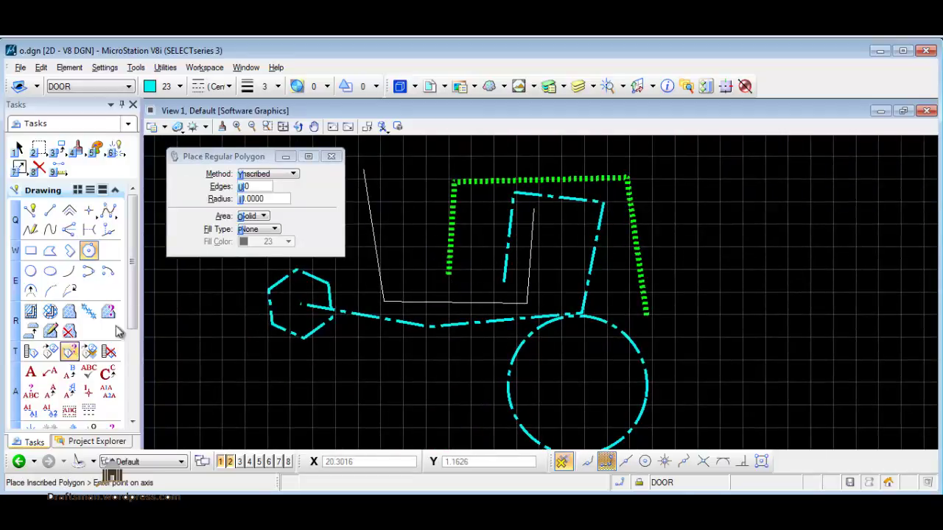
Try hiding the WALL and Default levels from the level list
left_click(111, 88)
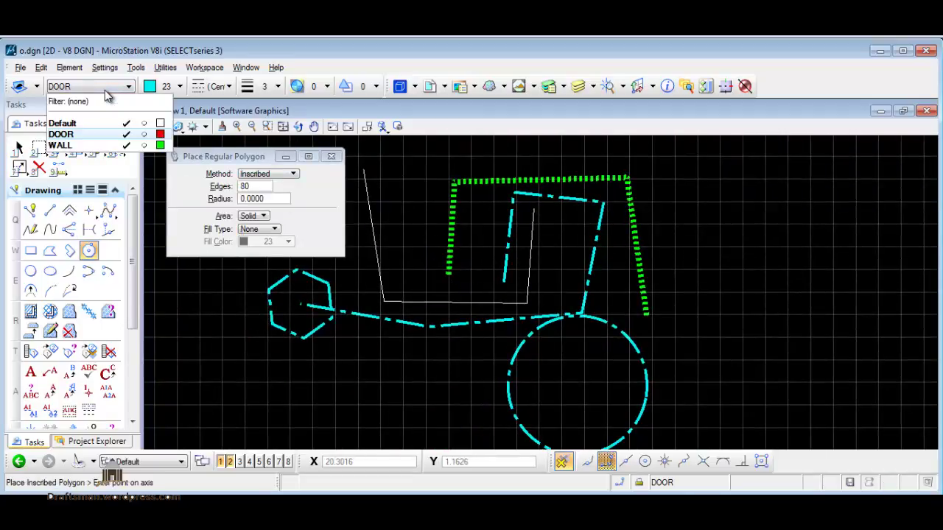
left_click(127, 146)
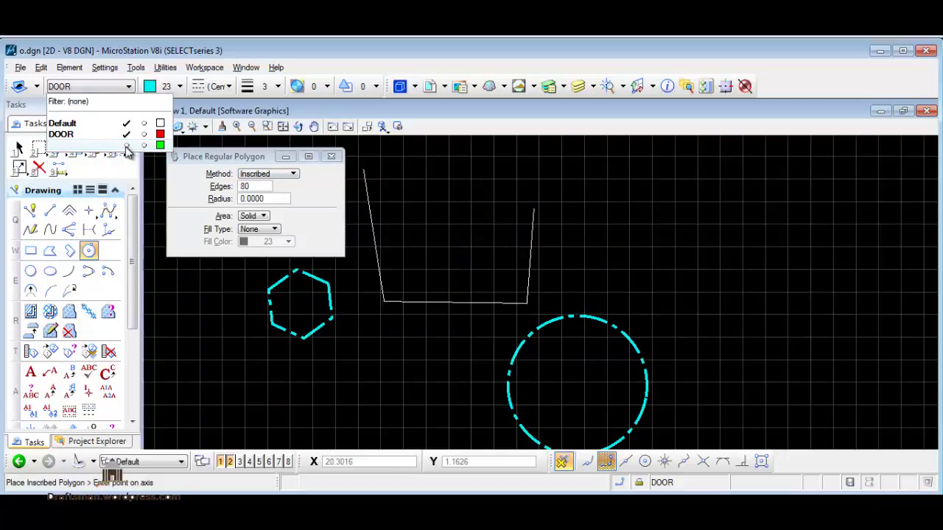
left_click(127, 146)
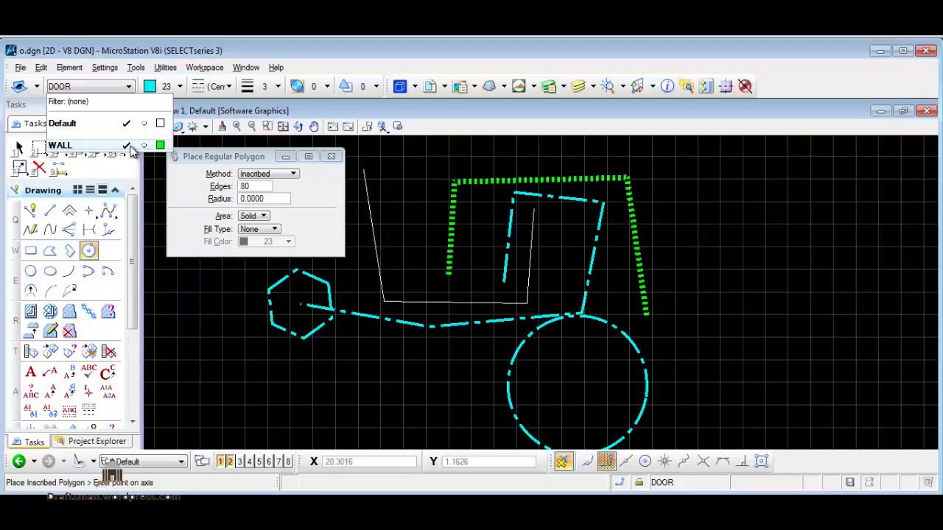
left_click(127, 139)
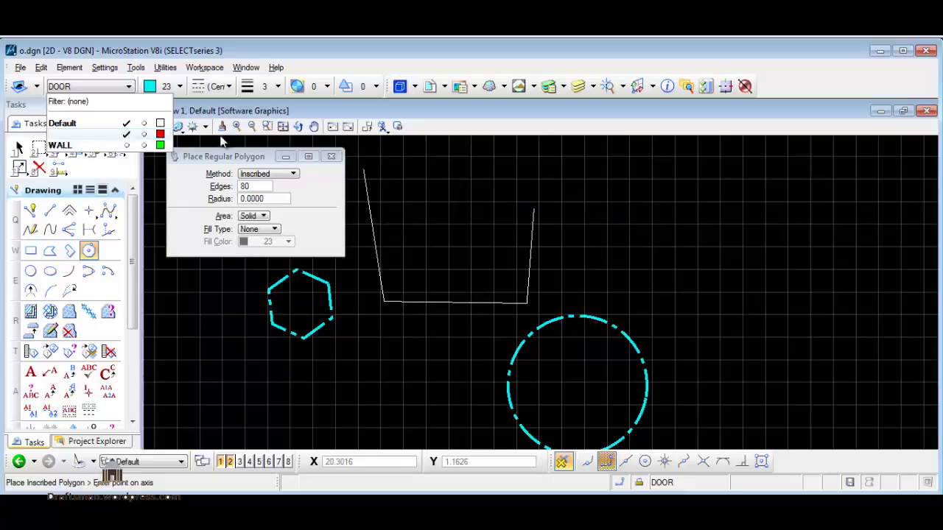
left_click(126, 125)
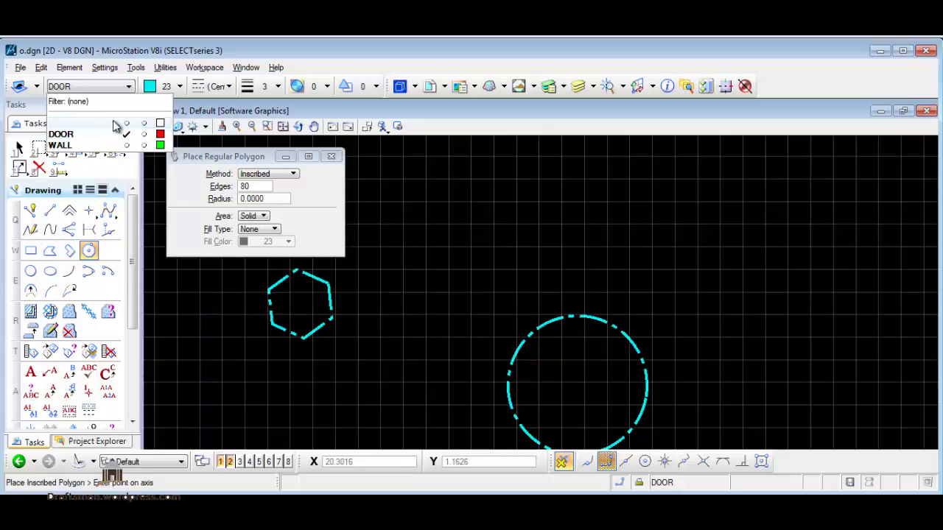
left_click(84, 100)
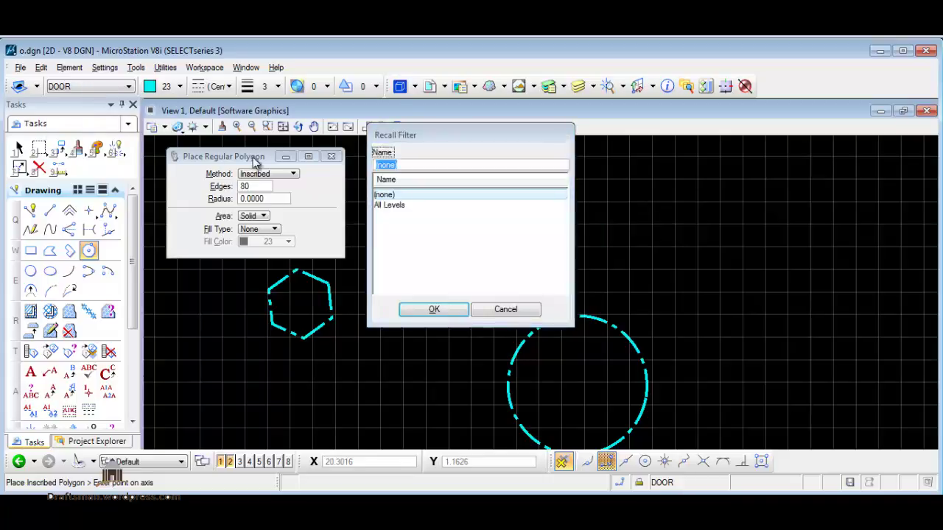
left_click(505, 309)
Restore Default and WALL, make Default active, then hide DOOR and WALL
left_click(96, 87)
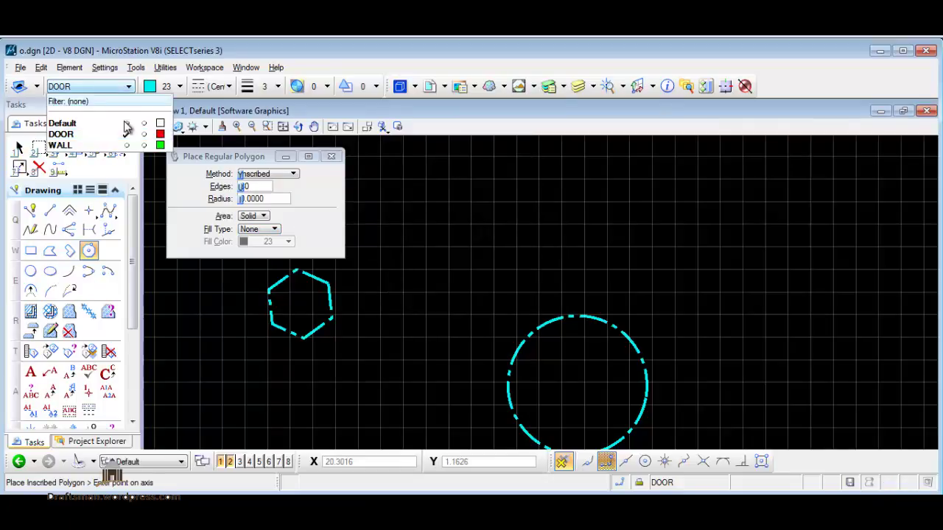
left_click(126, 124)
left_click(127, 145)
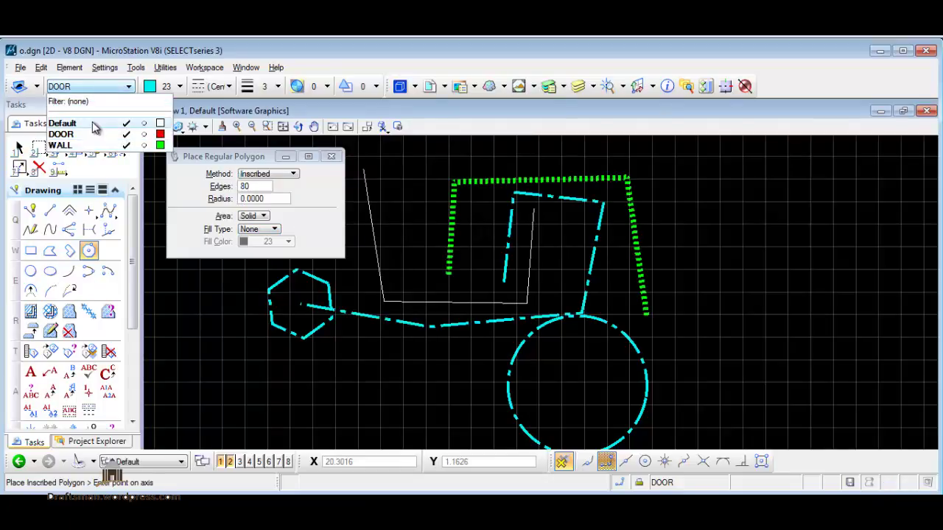
left_click(94, 124)
left_click(105, 89)
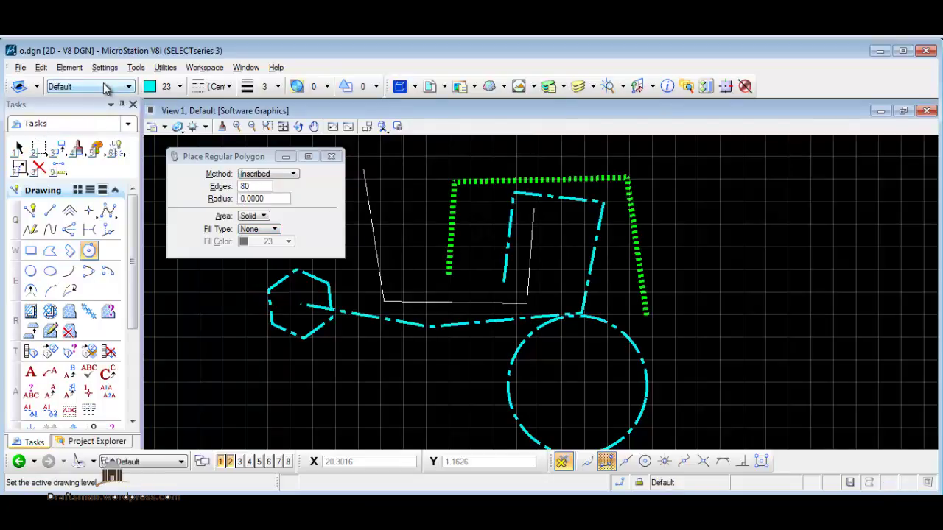
left_click(105, 88)
left_click(126, 134)
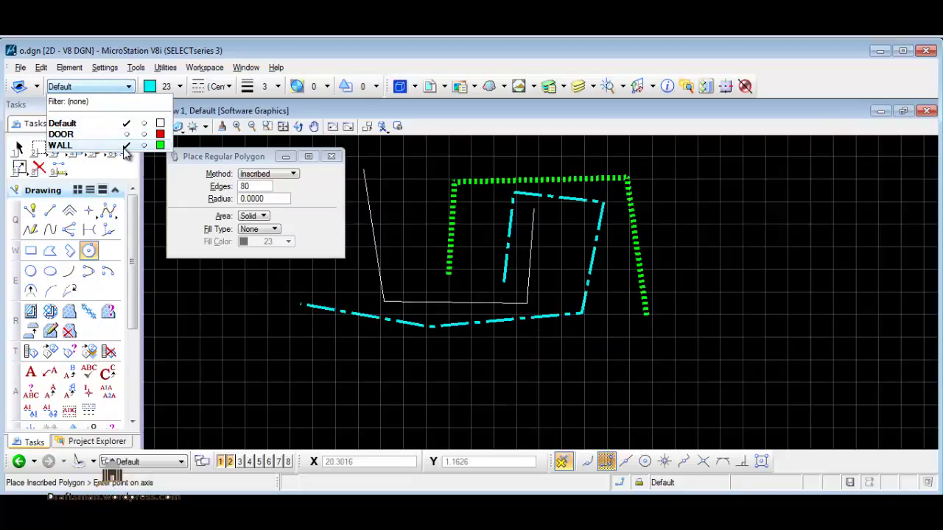
left_click(127, 145)
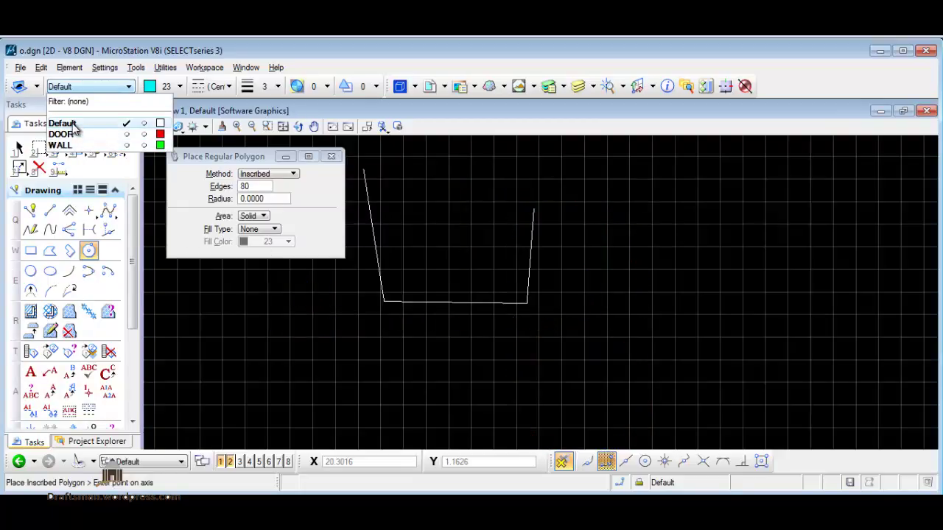
left_click(274, 312)
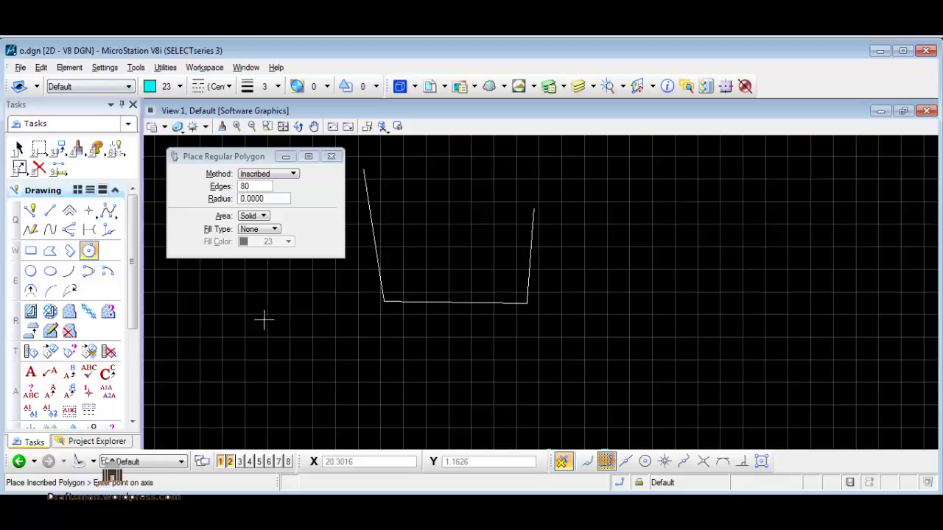
Start a SmartLine up and right from below the U, setting line style 0 and colour ByLevel
left_click(31, 211)
left_click(456, 355)
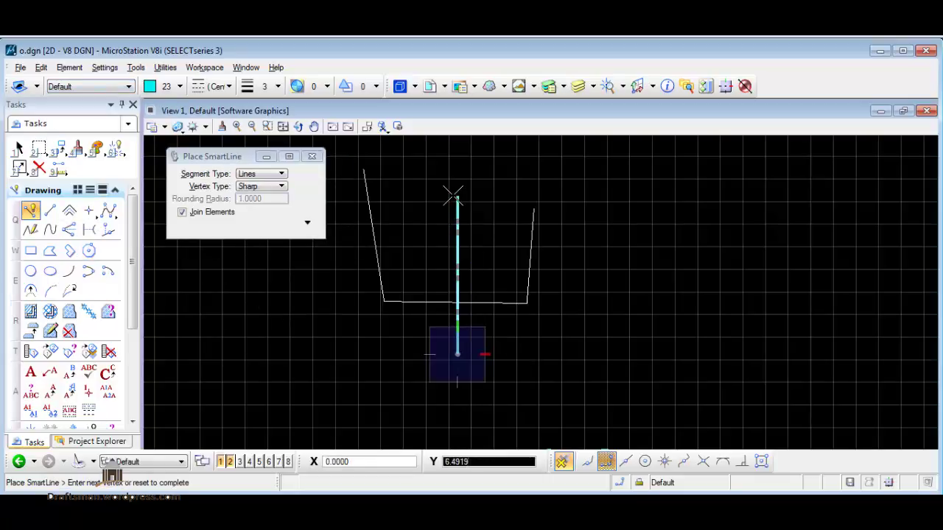
left_click(456, 195)
left_click(567, 160)
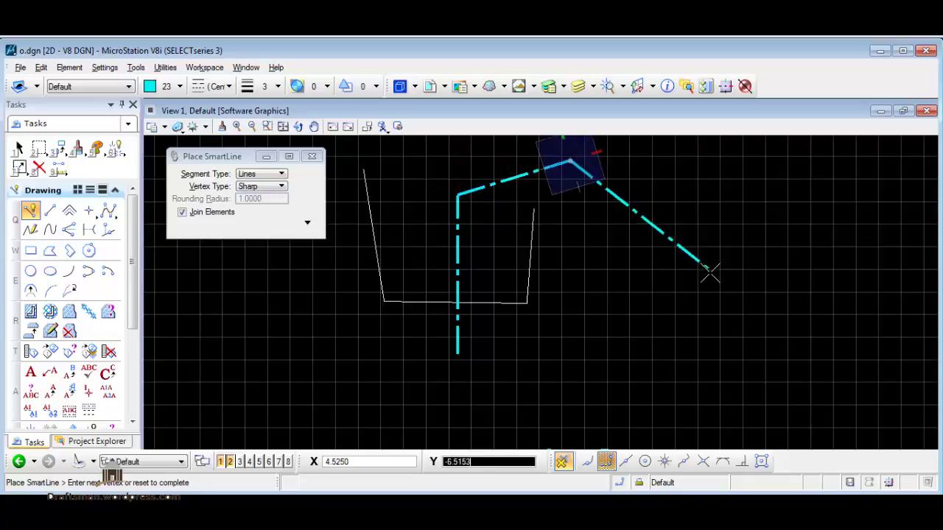
left_click(211, 86)
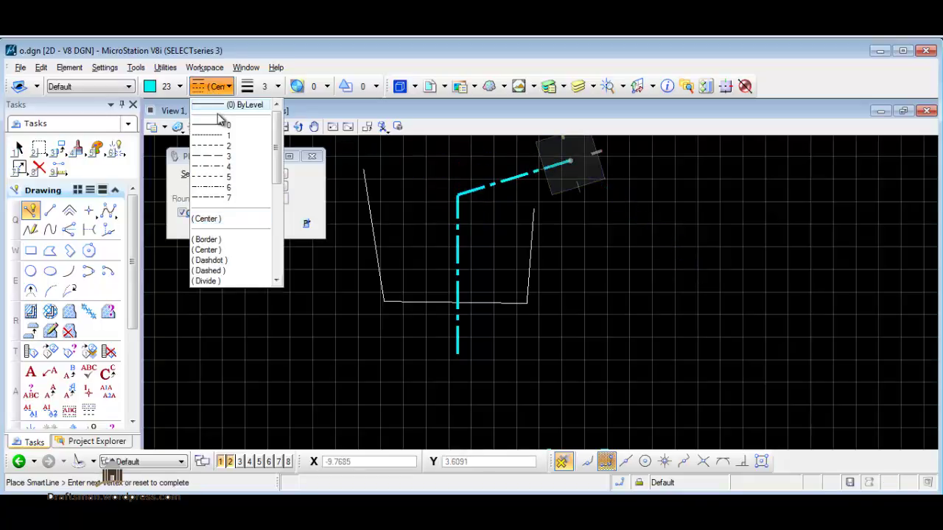
left_click(228, 112)
left_click(164, 86)
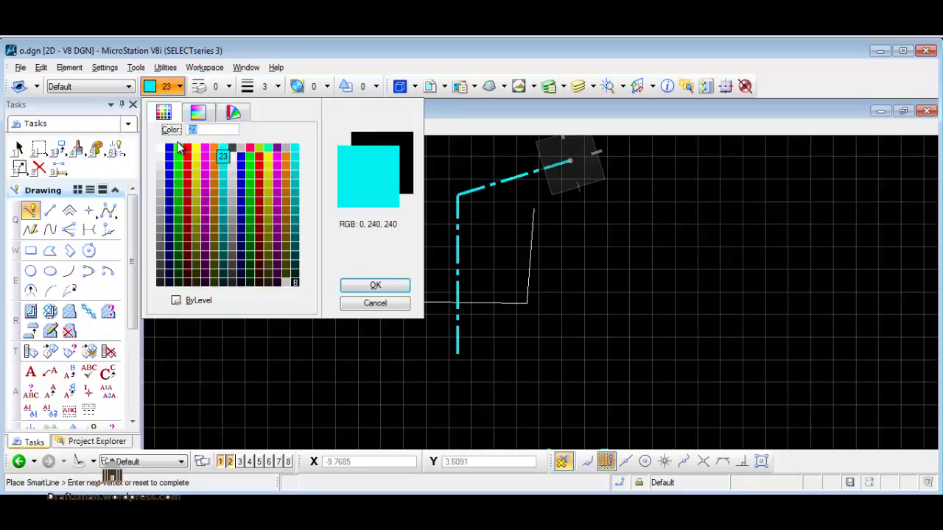
left_click(203, 304)
Continue the SmartLine around the right, bottom and left sides with line weight 0
left_click(659, 322)
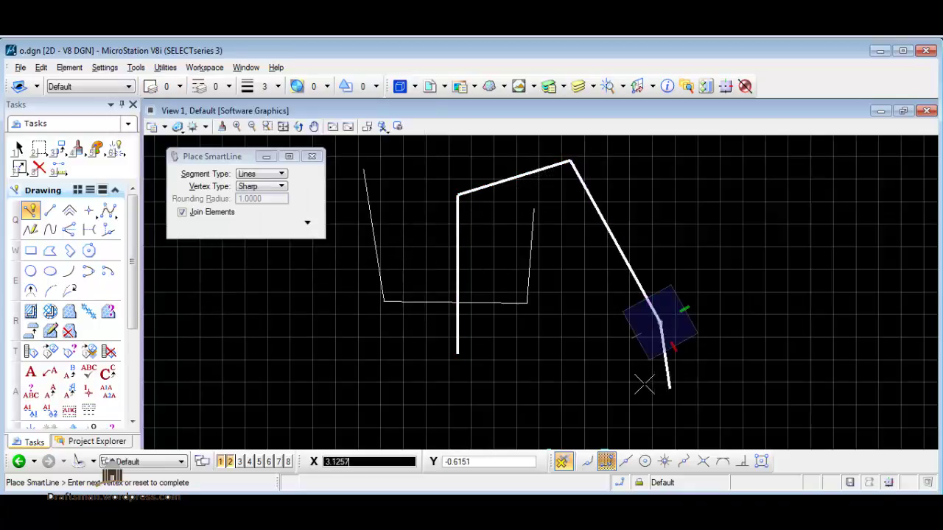
left_click(639, 385)
left_click(465, 384)
left_click(264, 86)
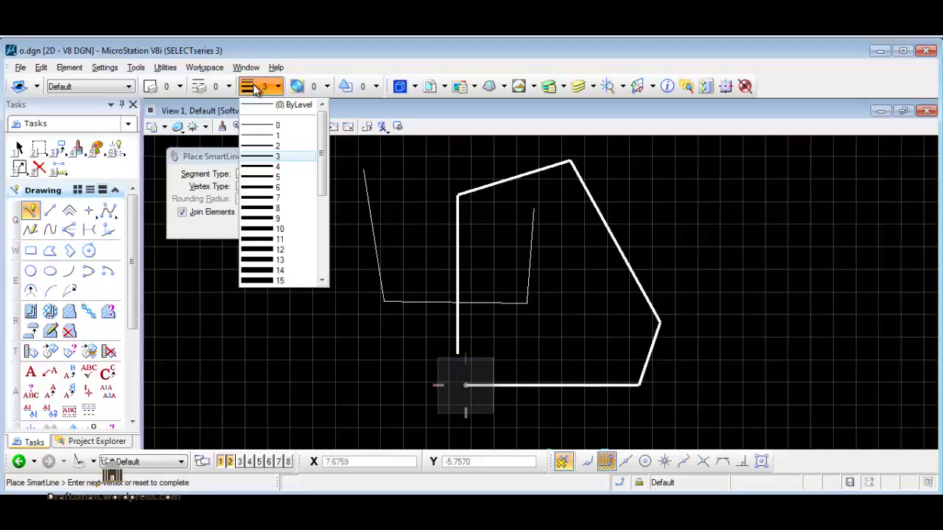
left_click(264, 111)
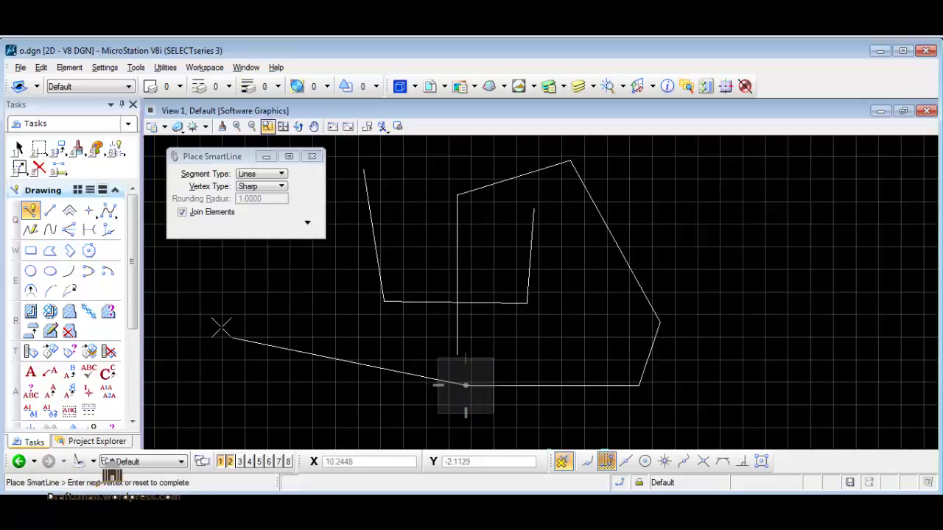
left_click(231, 338)
left_click(195, 265)
left_click(418, 153)
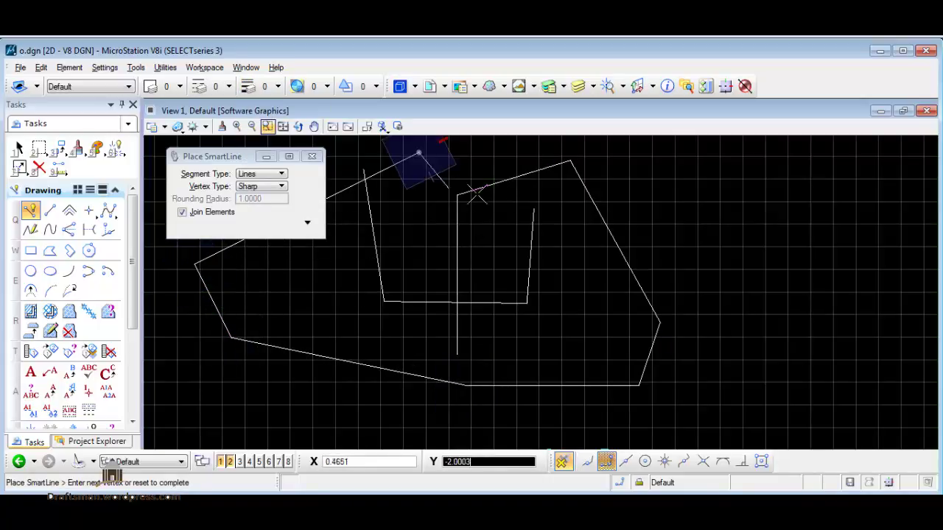
Finish the white SmartLine and turn DOOR and WALL level display back on
right_click(673, 235)
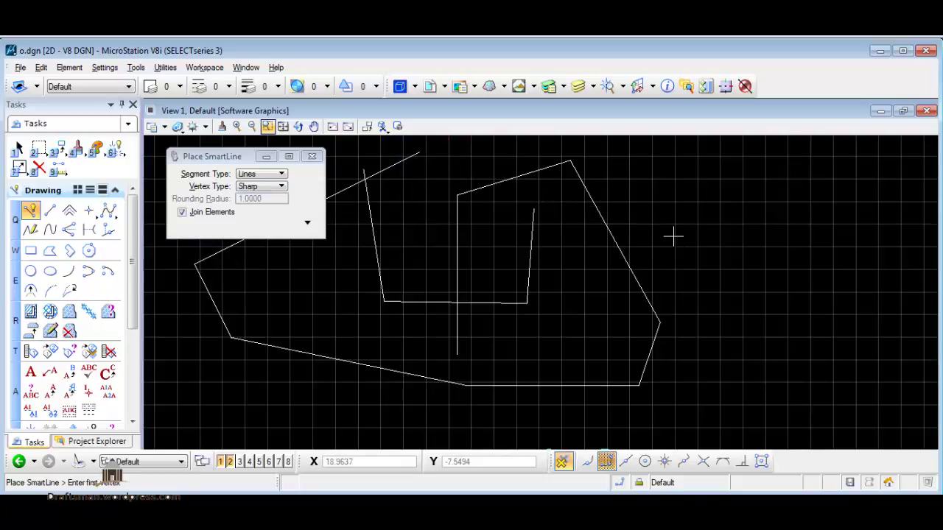
middle_click_drag(444, 272, 478, 270)
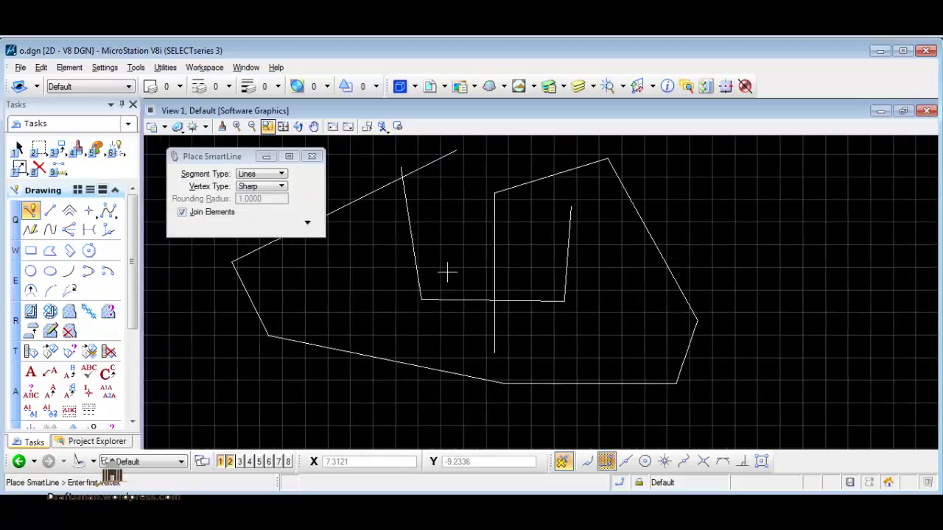
left_click(101, 90)
left_click(126, 134)
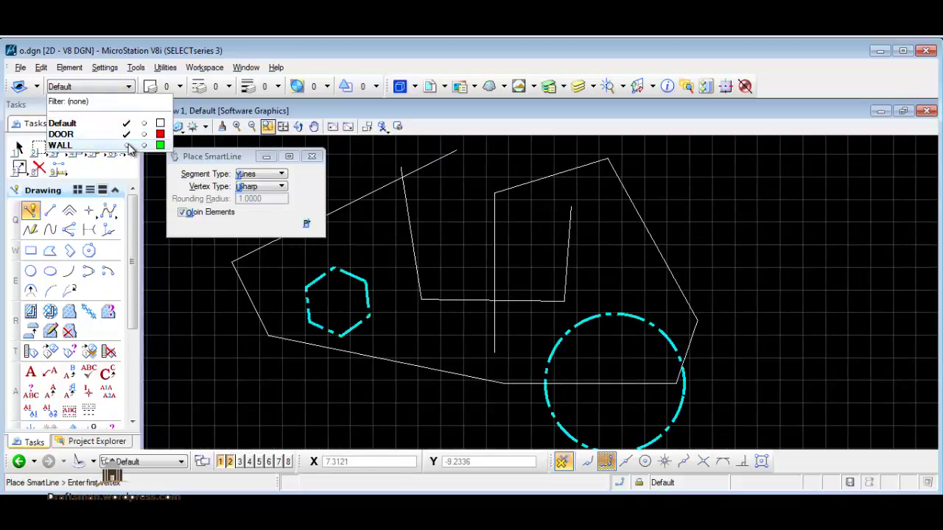
left_click(126, 145)
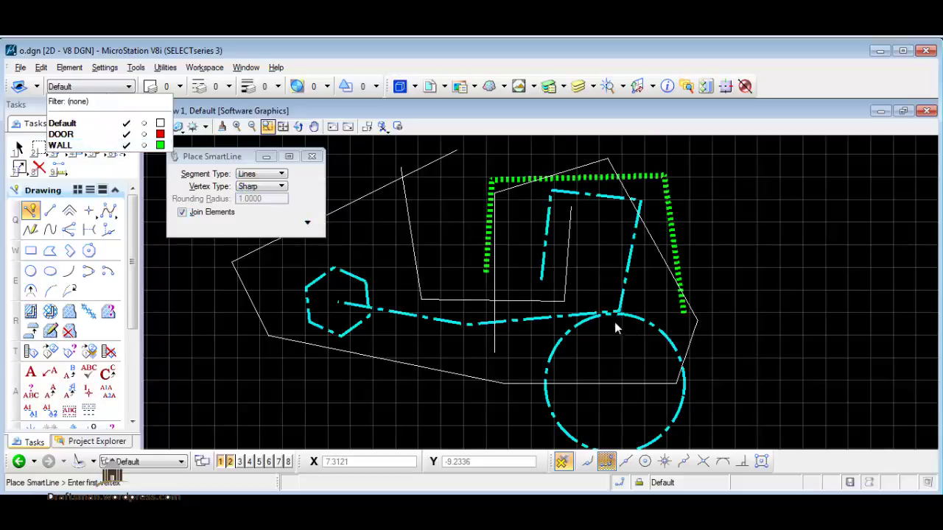
left_click(539, 294)
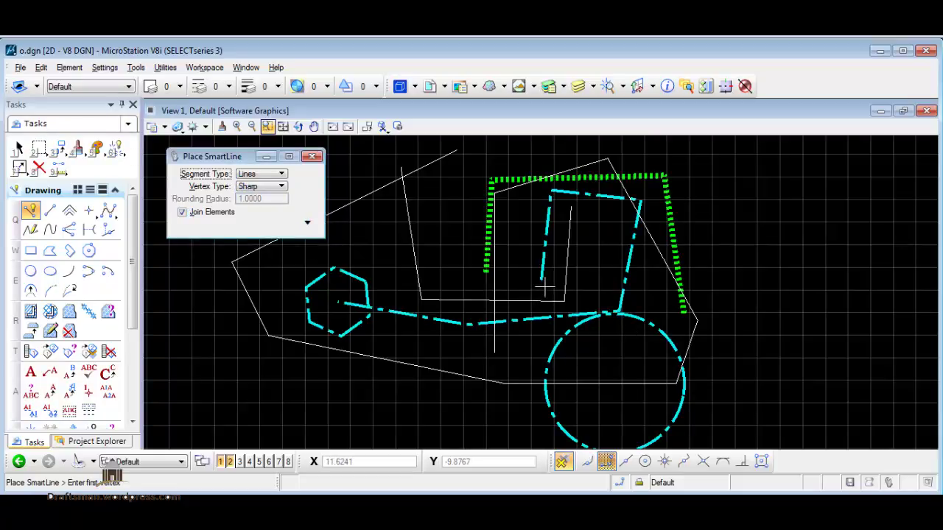